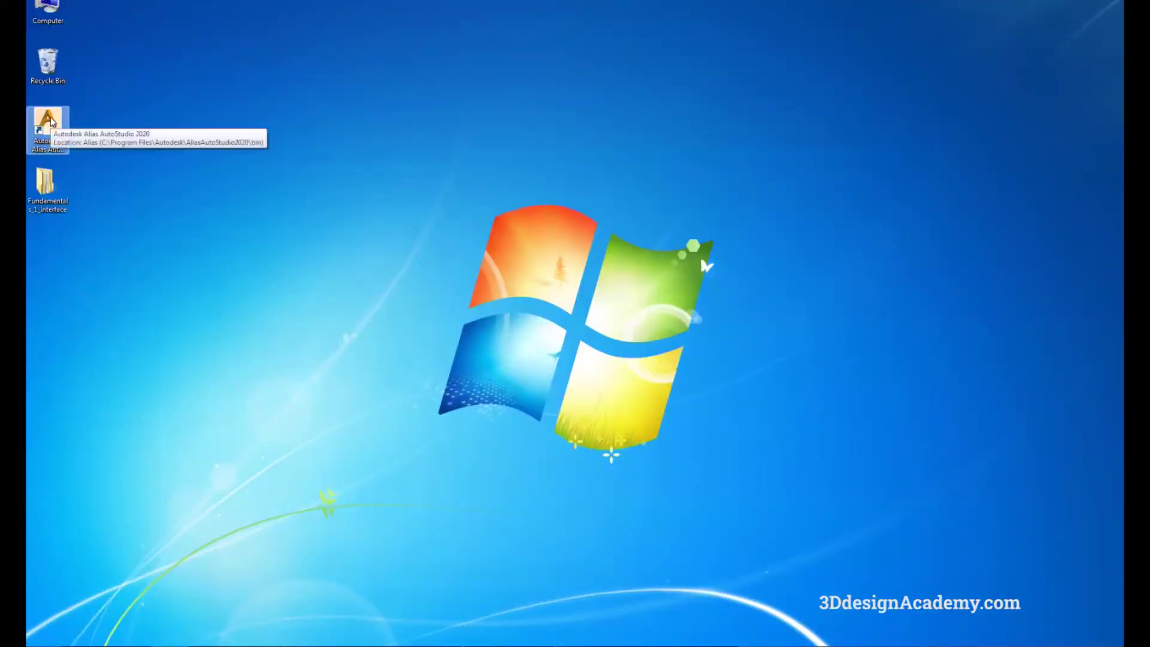
Step: Launch Alias AutoStudio 2020 and start it with default preferences
{"action": "double_click", "coordinate": [51, 123]}
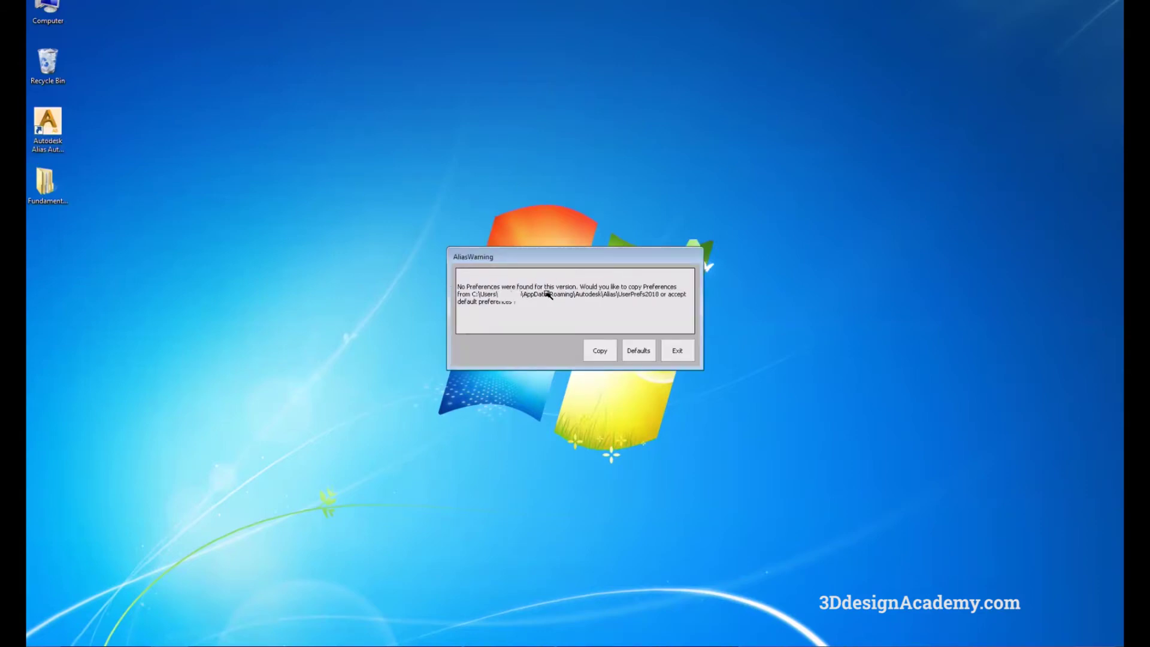
{"action": "left_click", "coordinate": [639, 351]}
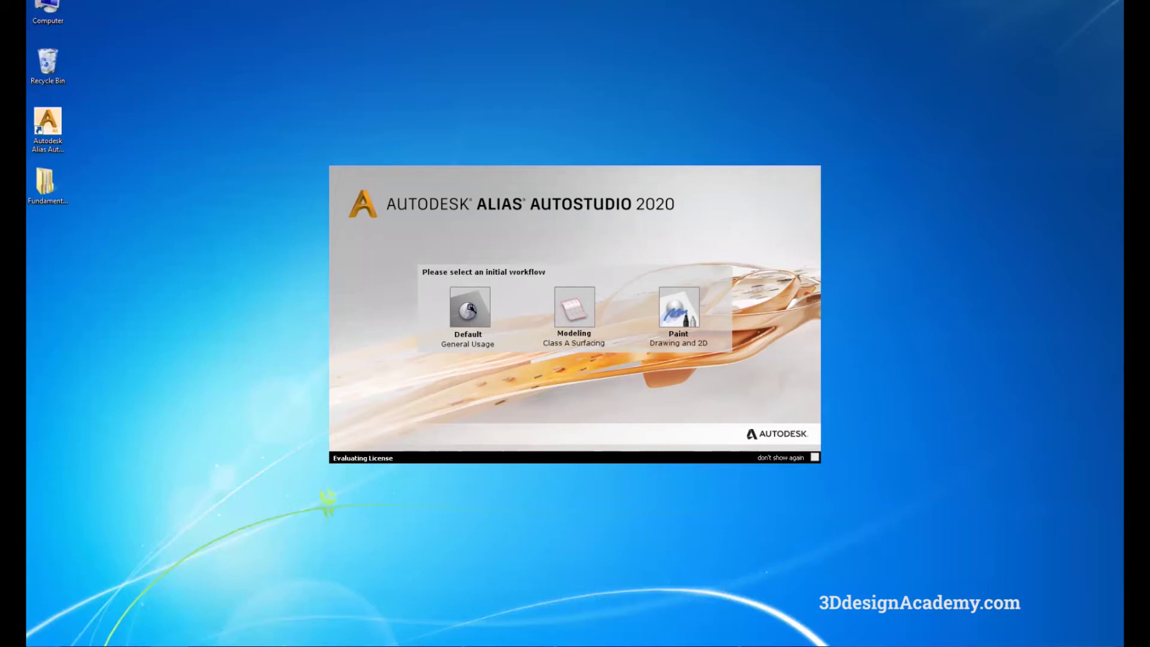
Step: Choose the Default (General Usage) workflow on the startup screen
{"action": "left_click", "coordinate": [469, 307]}
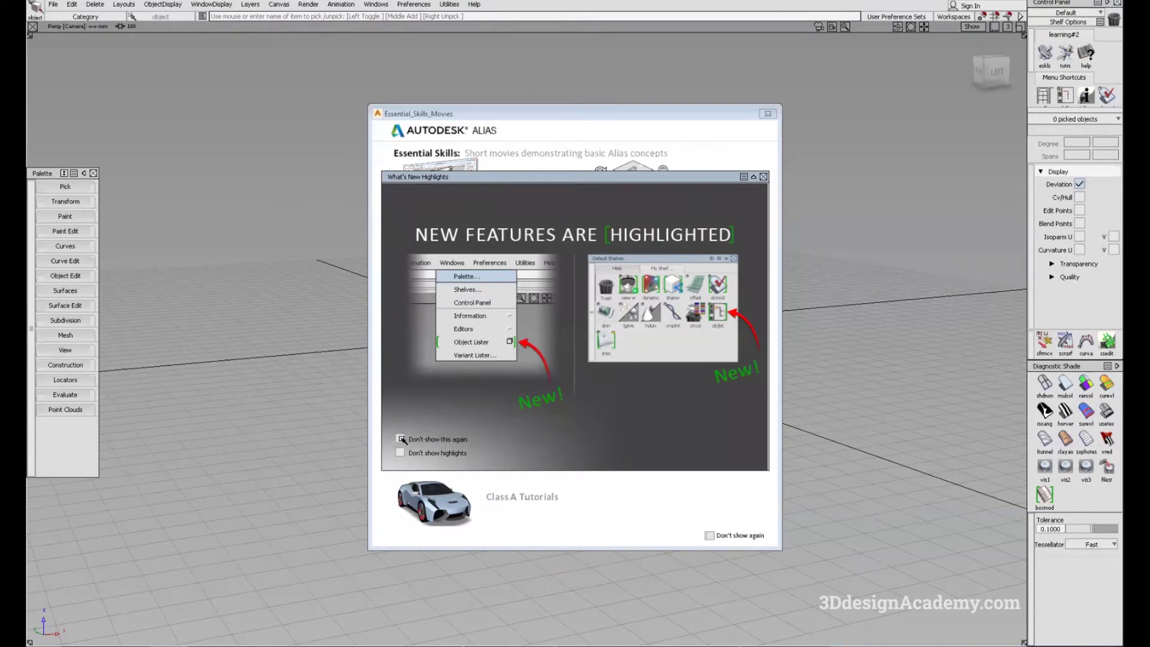
Step: Close What's New Highlights and the Essential Skills movies window, marking it 'Don't show again'
{"action": "left_click", "coordinate": [763, 176]}
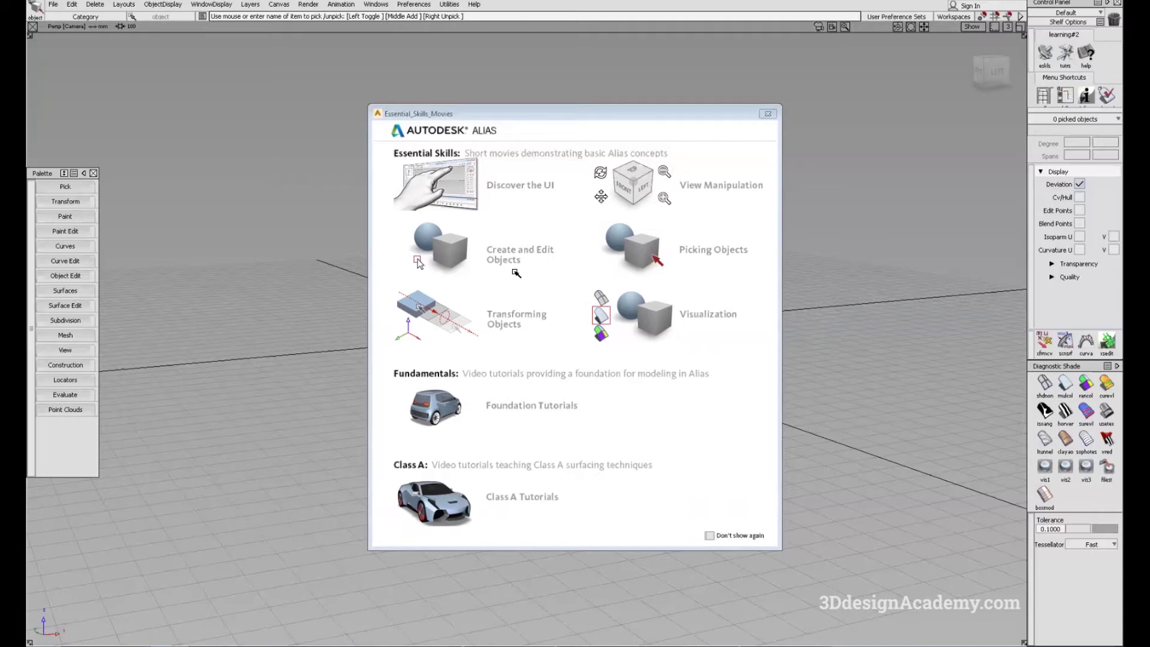
{"action": "left_click", "coordinate": [710, 536]}
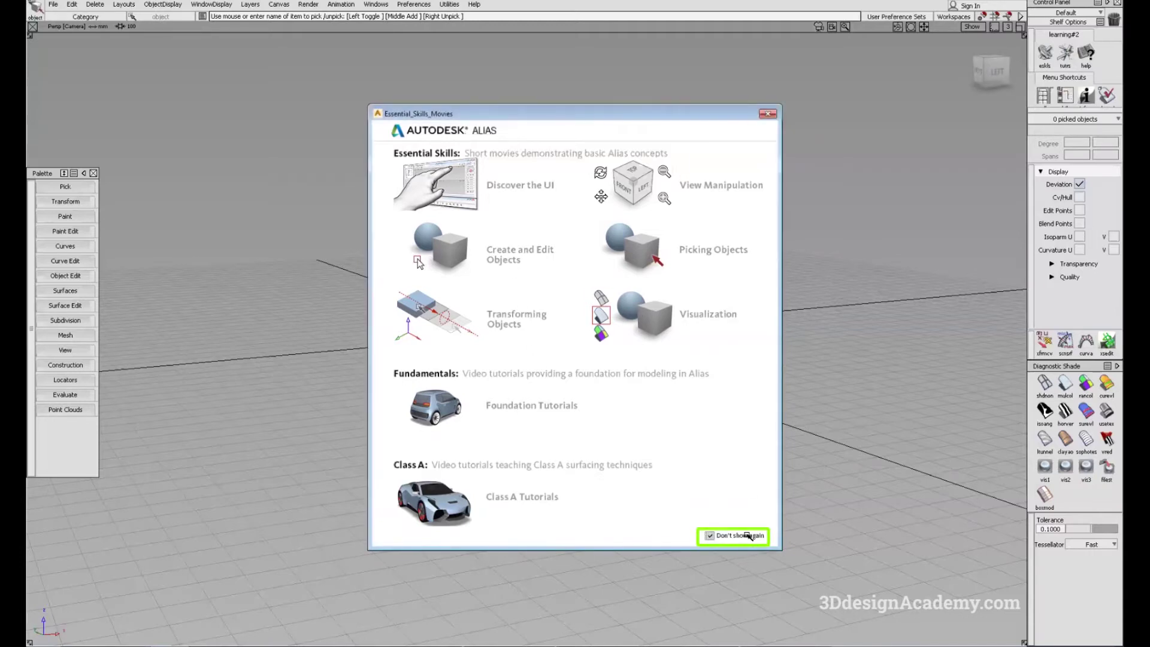
{"action": "left_click", "coordinate": [767, 114]}
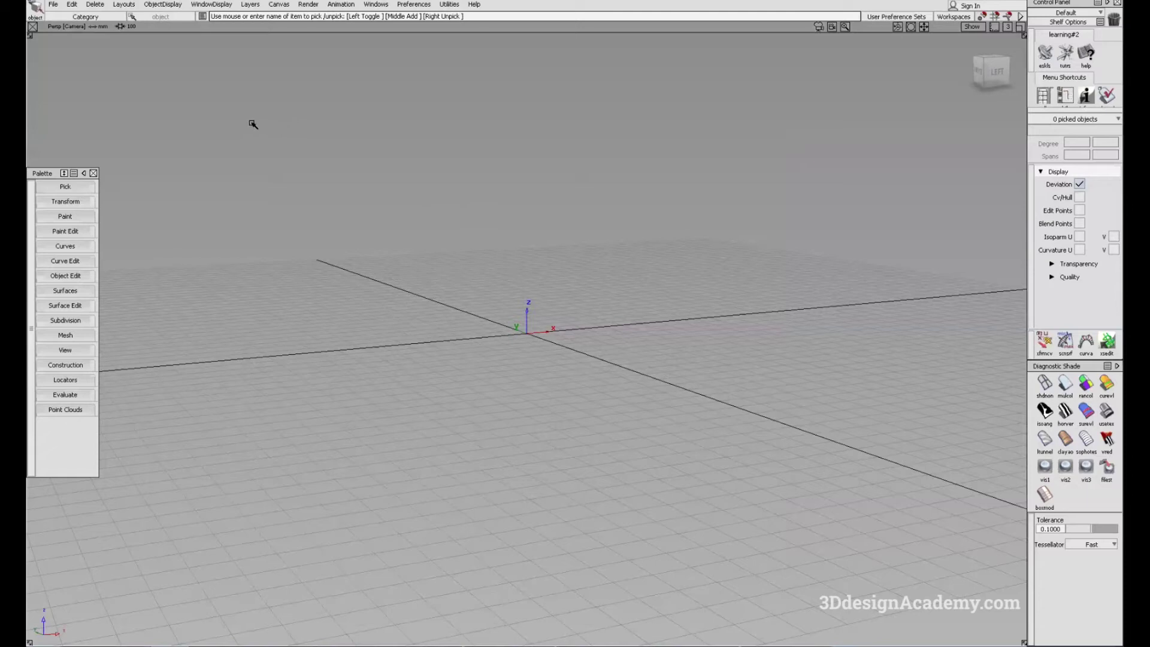
Step: Browse the File > Import options, then dismiss the menu without importing anything
{"action": "left_click", "coordinate": [55, 5]}
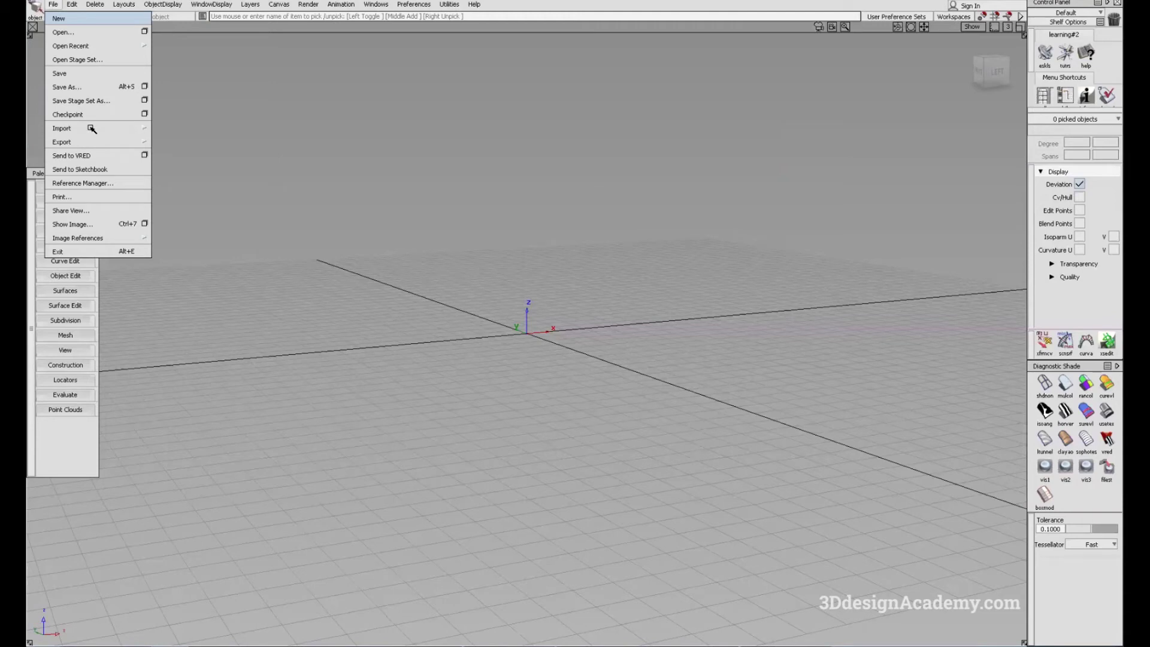
{"action": "mouse_move", "coordinate": [90, 128]}
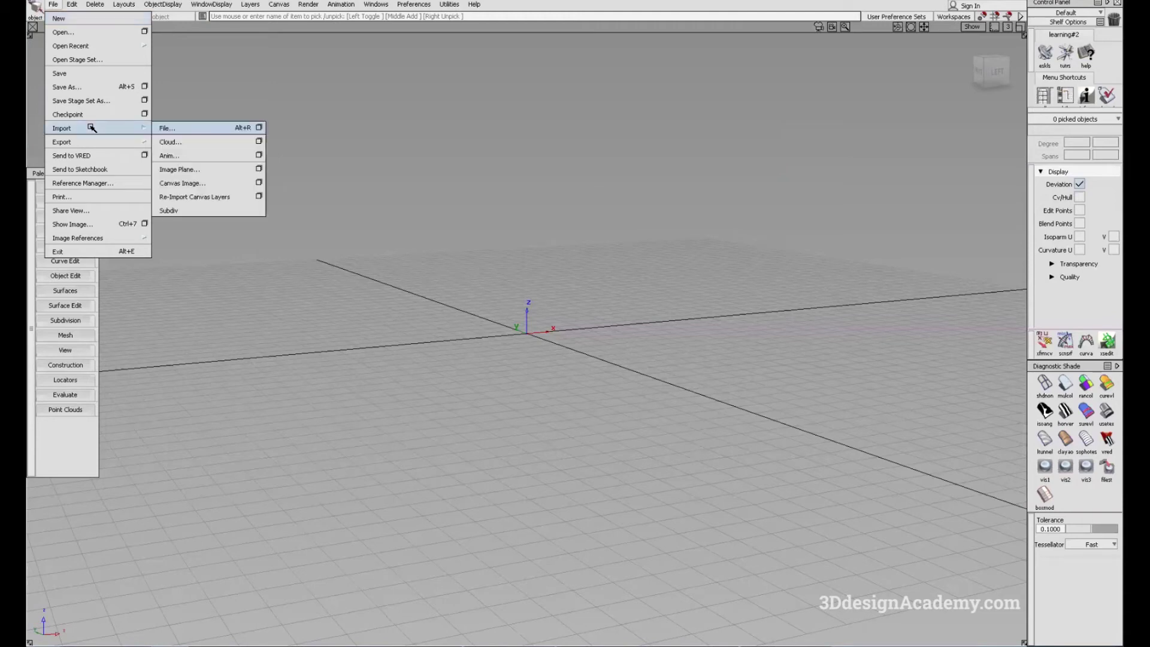
{"action": "left_click", "coordinate": [264, 128]}
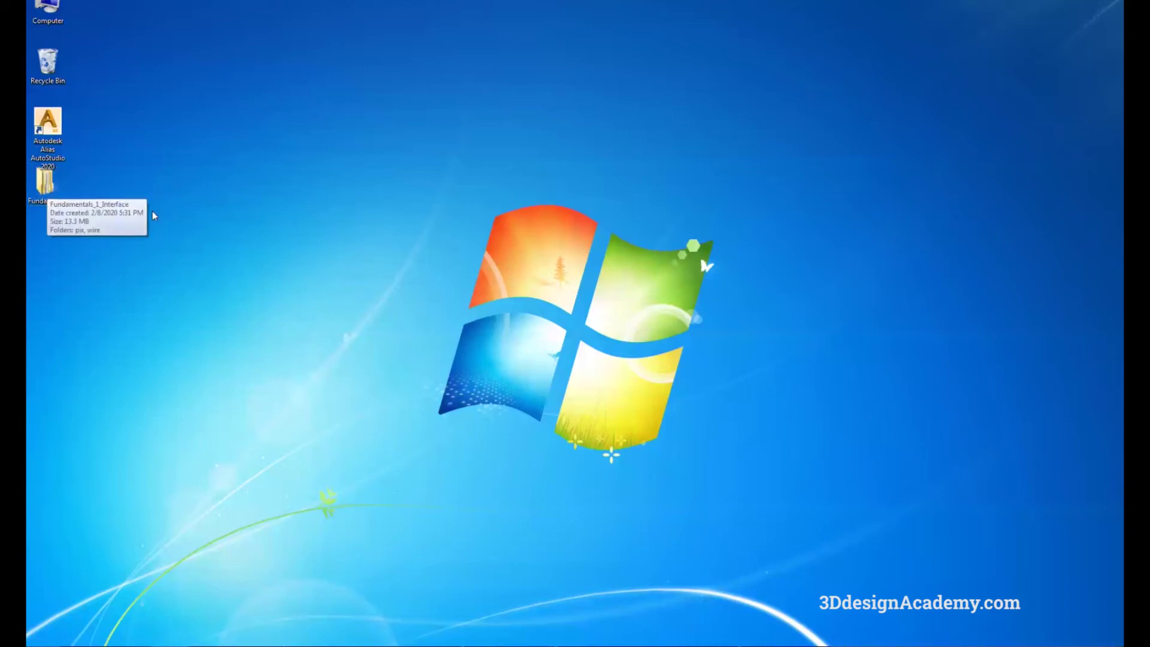
Step: Open F1.3_Mike_Development_Car from the Fundamentals_1_Interface wire folder in Alias
{"action": "left_click", "coordinate": [50, 189]}
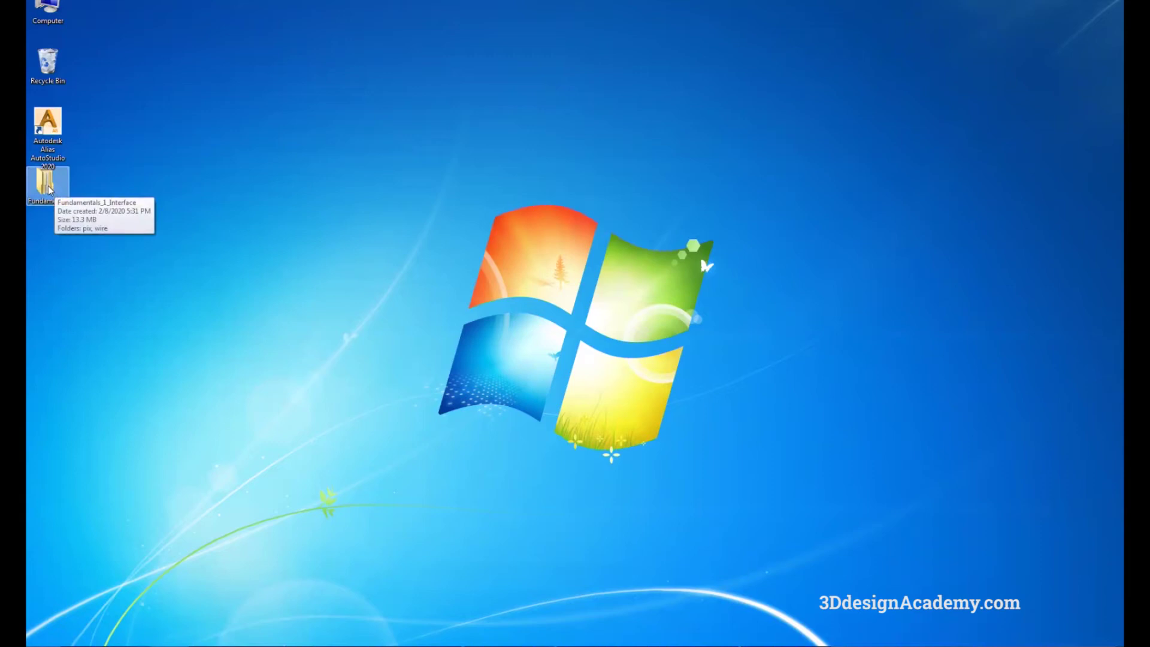
{"action": "double_click", "coordinate": [50, 189]}
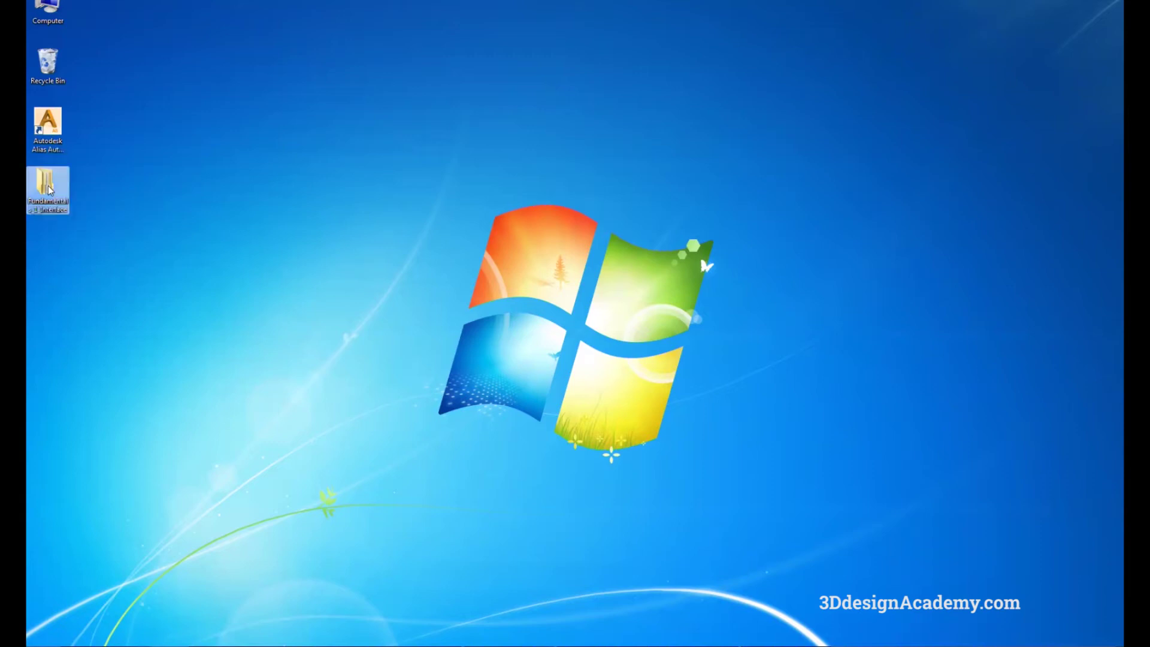
{"action": "left_click_drag", "start_coordinate": [638, 191], "coordinate": [540, 166]}
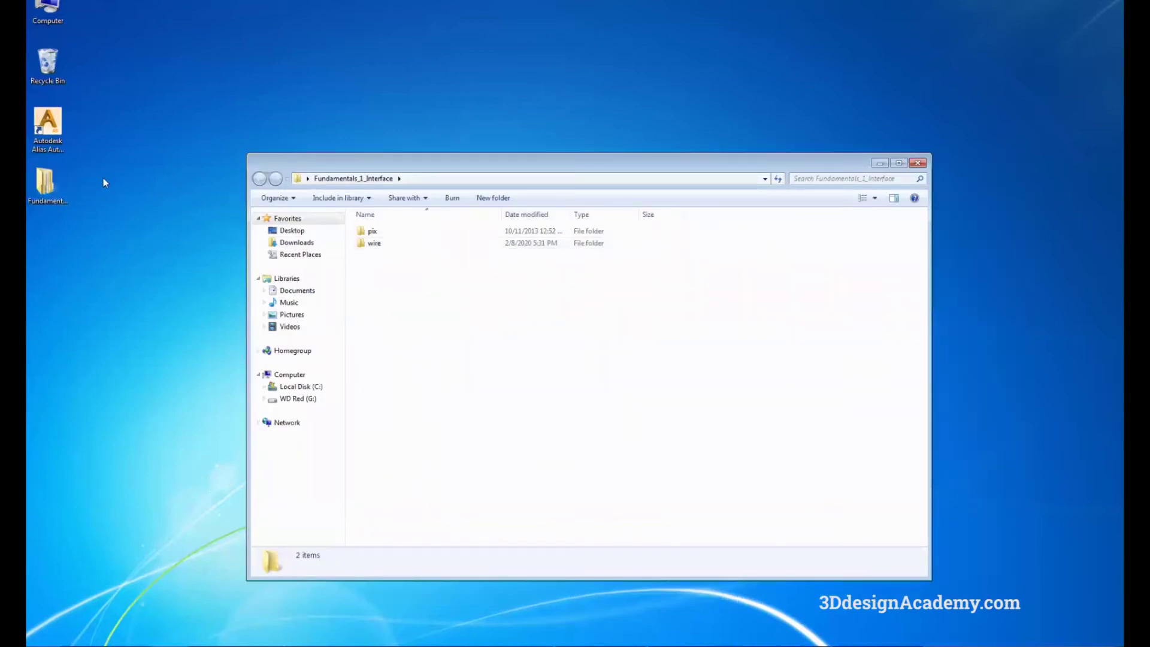
{"action": "double_click", "coordinate": [378, 244]}
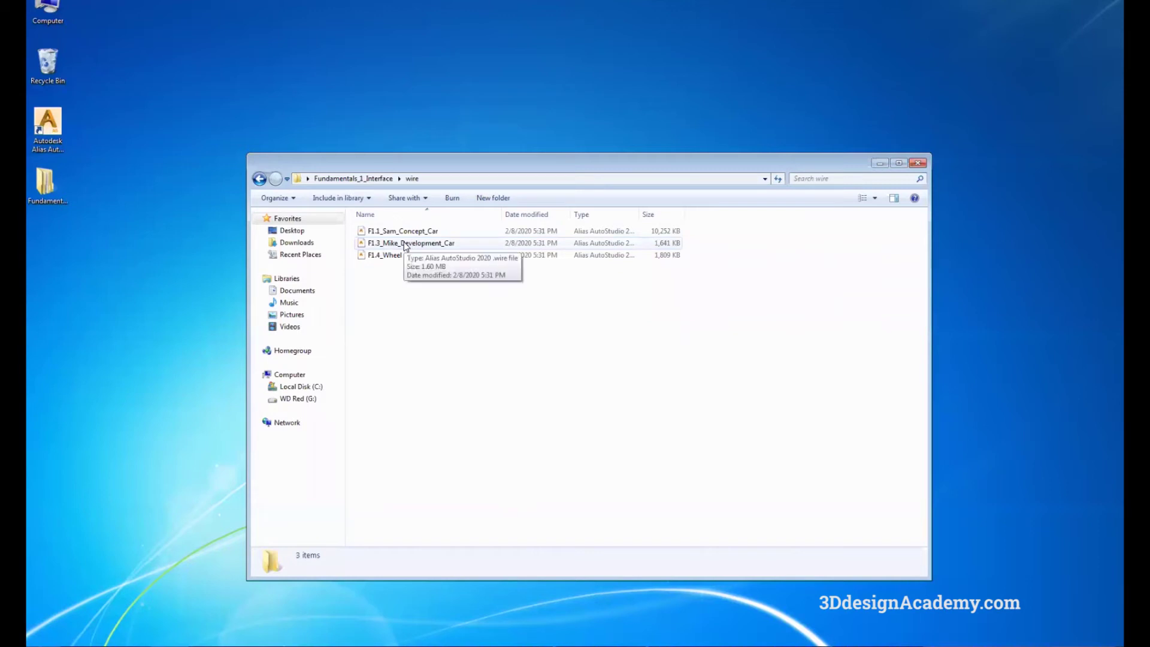
{"action": "double_click", "coordinate": [401, 245]}
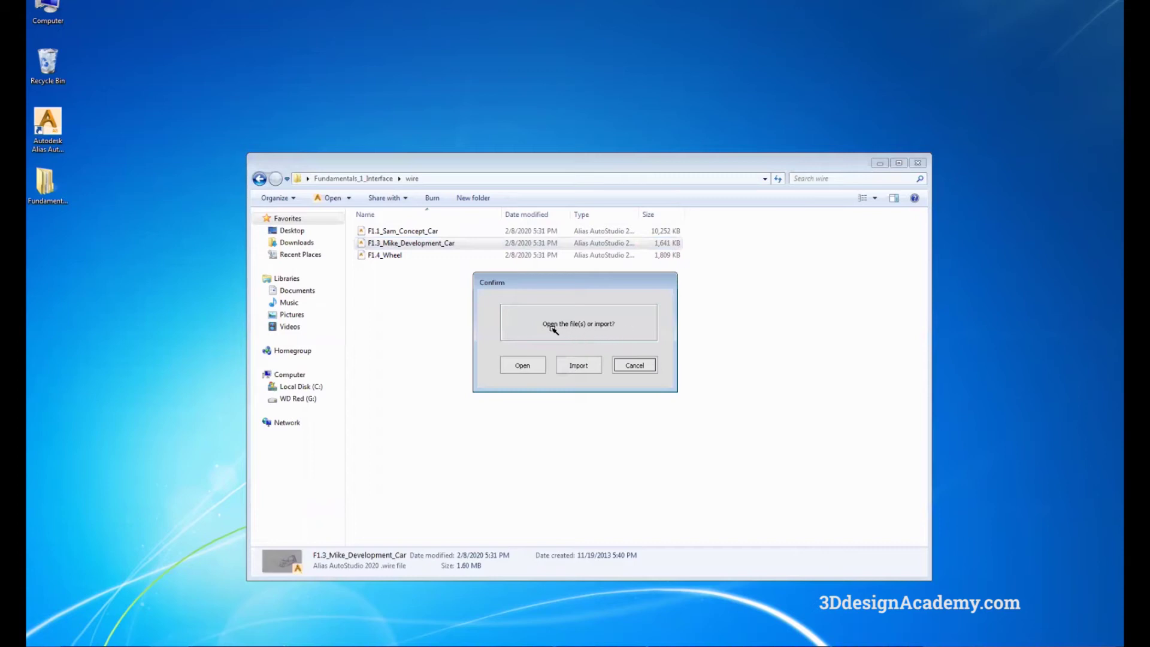
Step: Open the car file rather than import it, keeping the current construction settings
{"action": "left_click", "coordinate": [526, 366]}
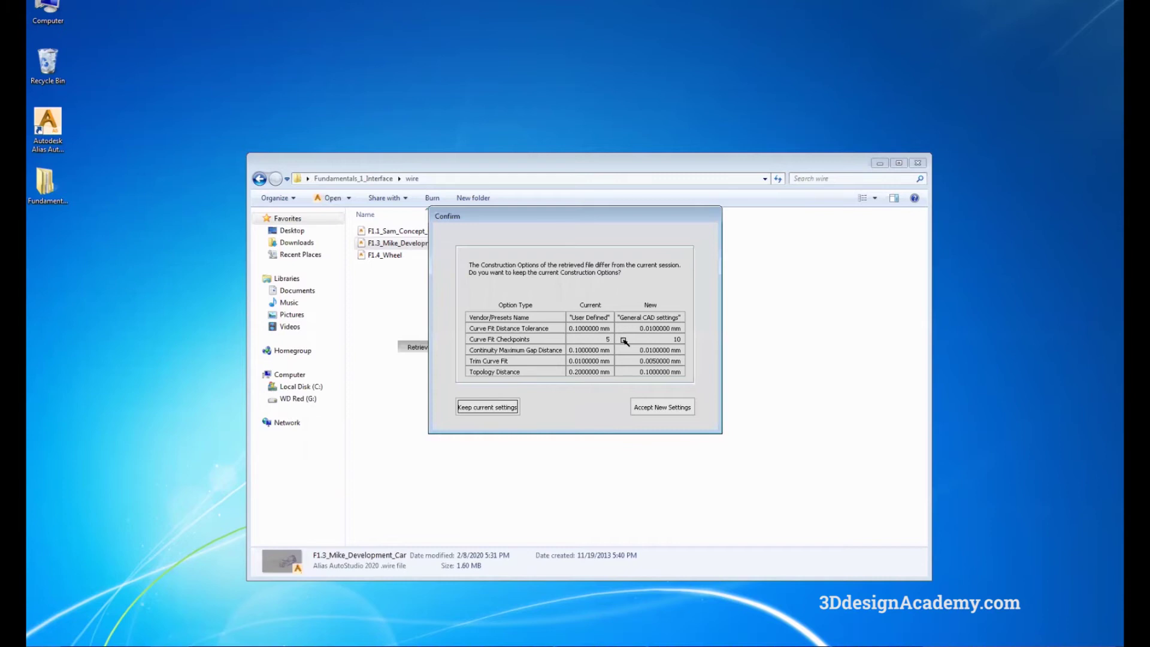
{"action": "left_click", "coordinate": [489, 407]}
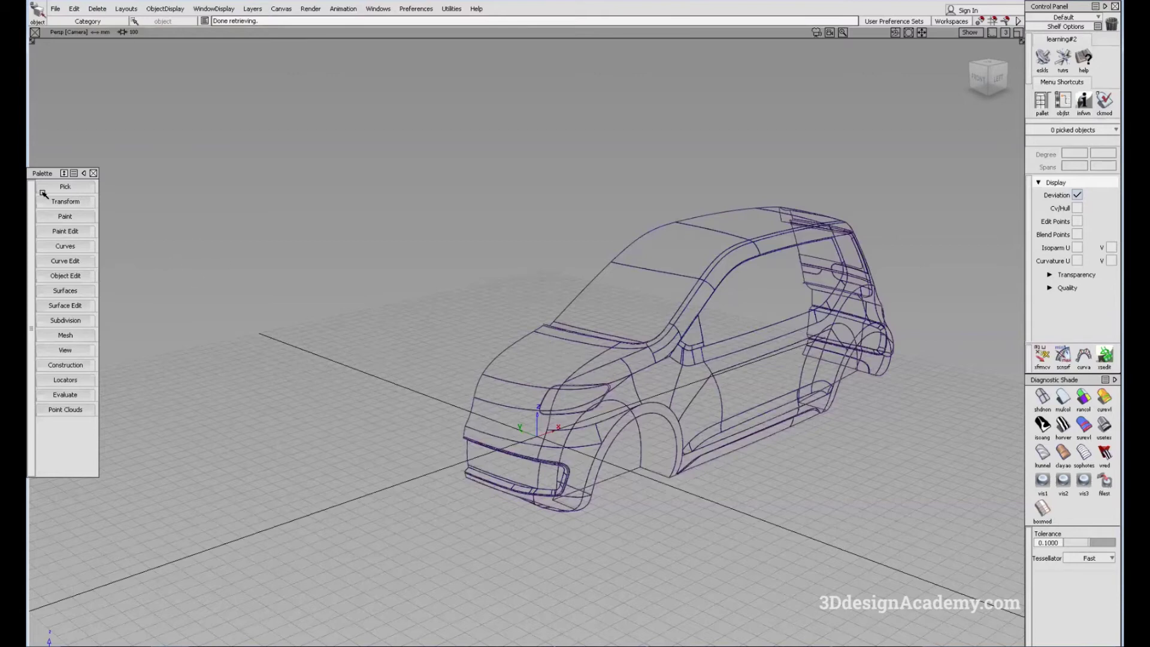
Step: Expand the Curves, Curve Edit, Object Edit, Surfaces and Surface Edit groups in the Palette
{"action": "left_click", "coordinate": [75, 247]}
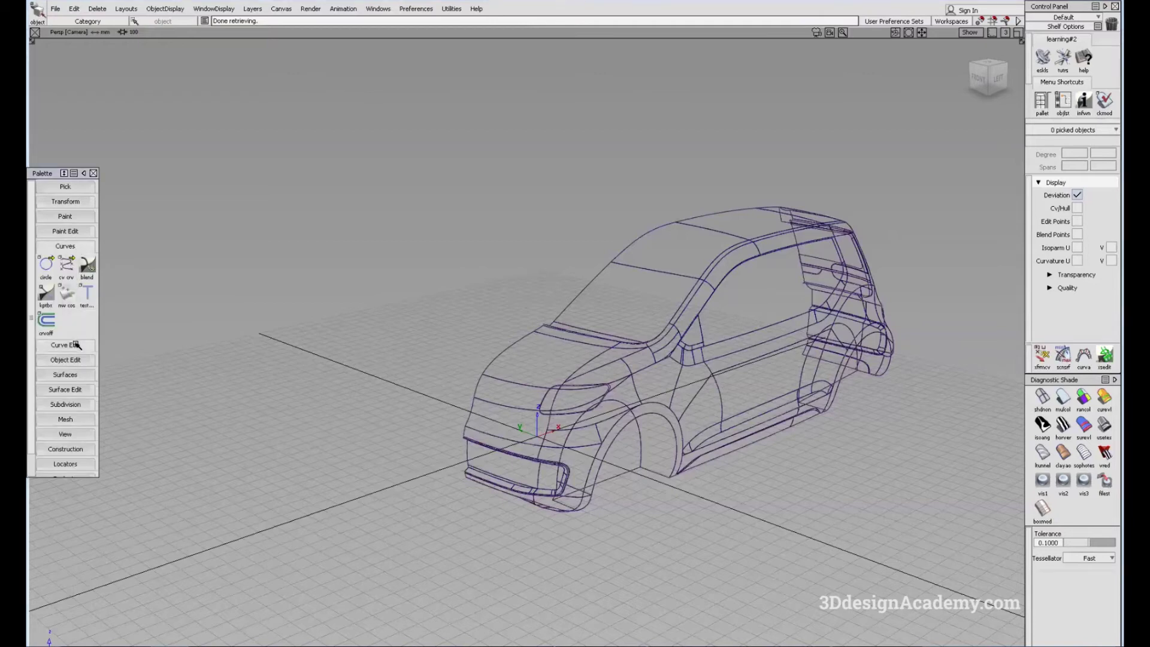
{"action": "left_click", "coordinate": [74, 344]}
{"action": "left_click", "coordinate": [67, 370]}
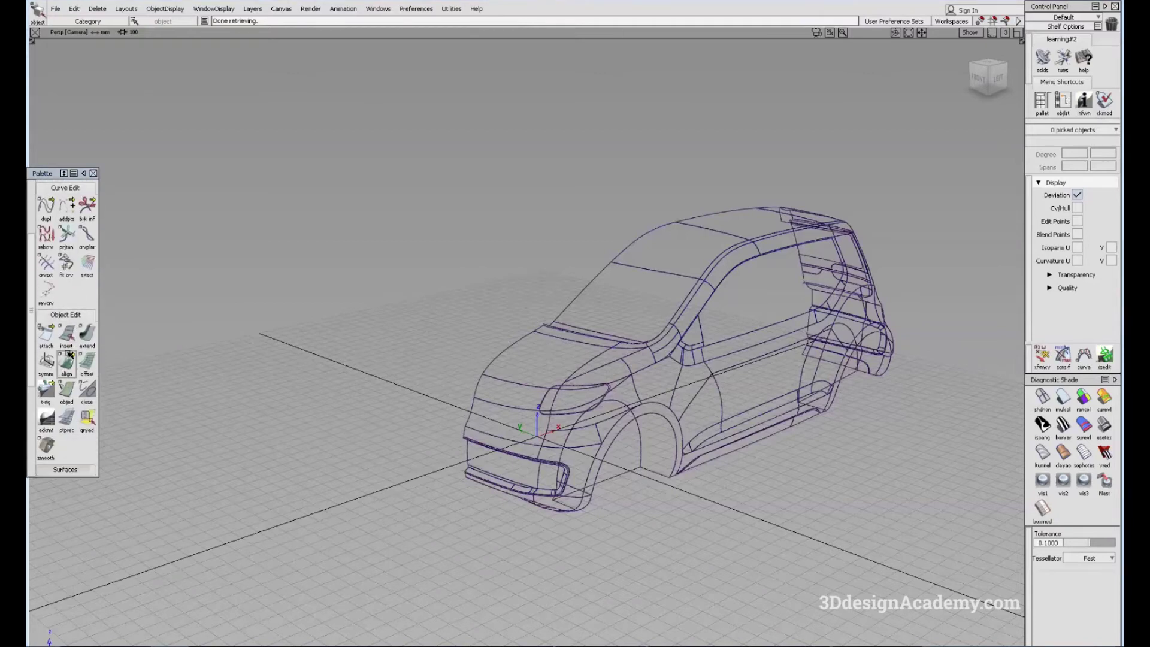
{"action": "left_click", "coordinate": [73, 354]}
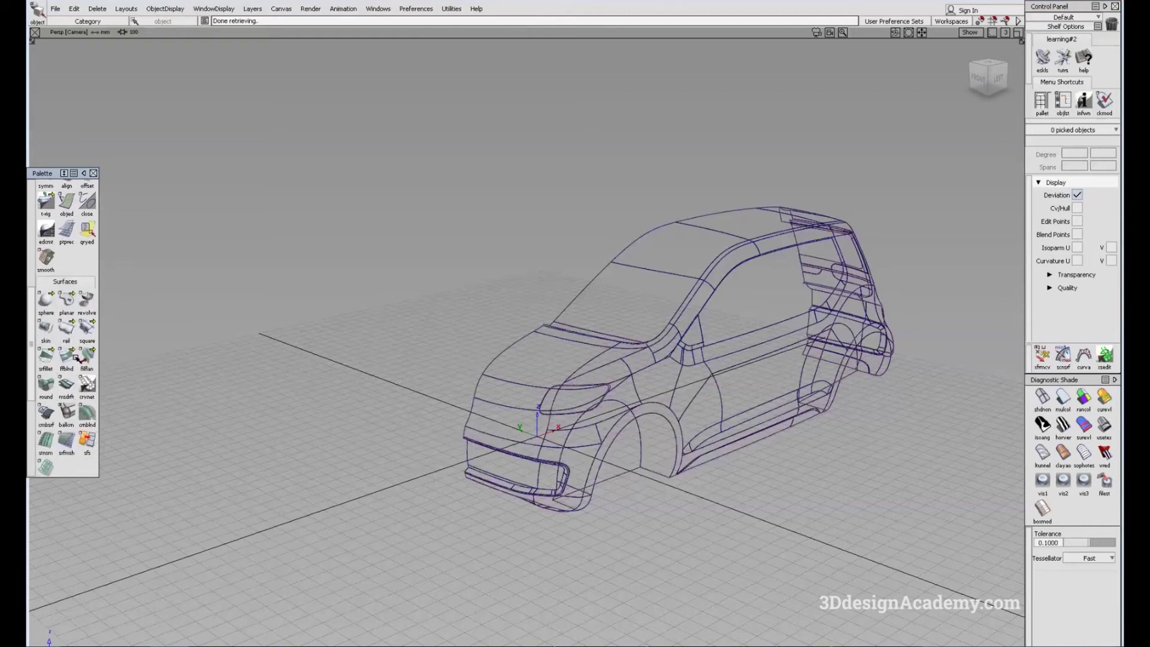
{"action": "left_click", "coordinate": [77, 383]}
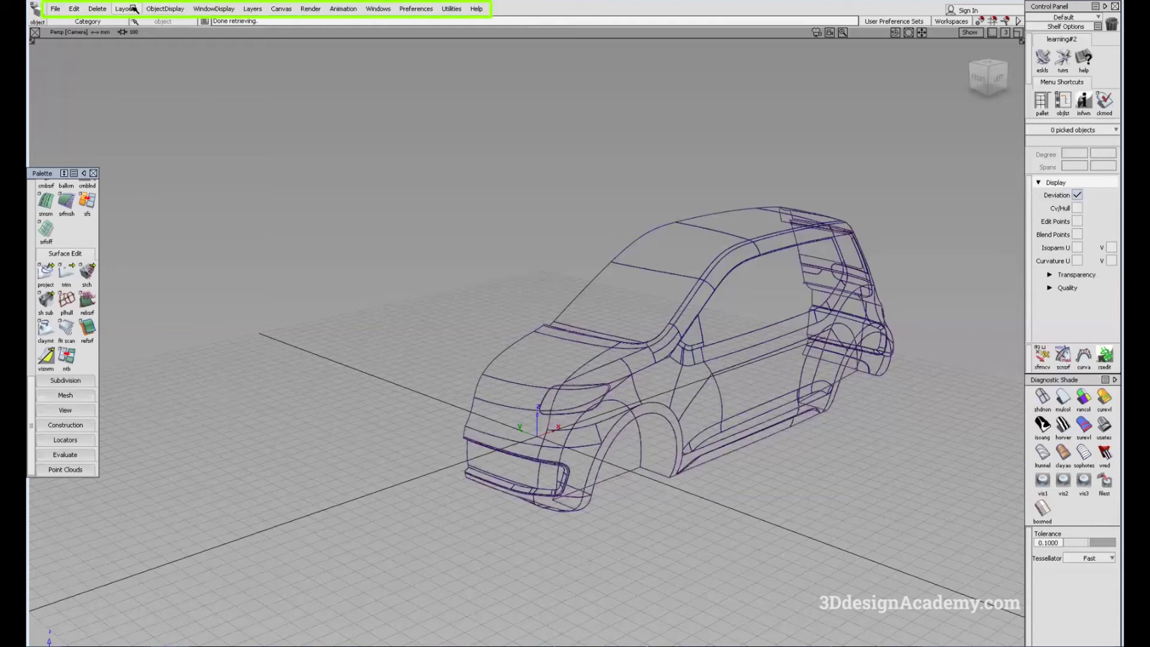
{"action": "left_click", "coordinate": [54, 8]}
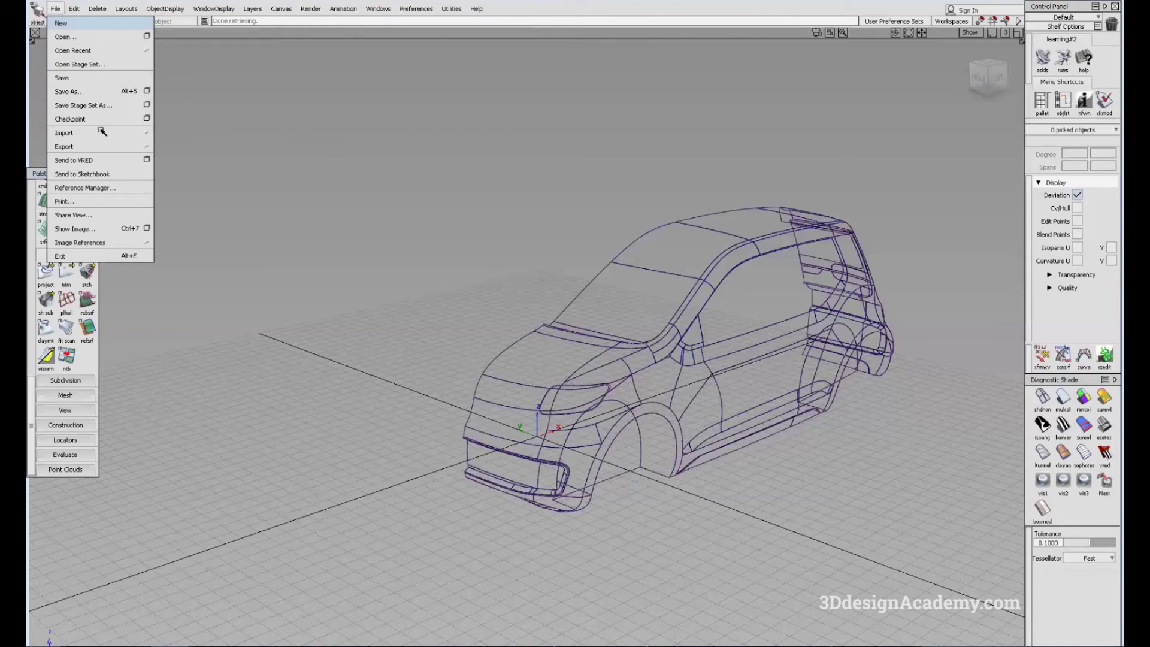
{"action": "left_click", "coordinate": [244, 72]}
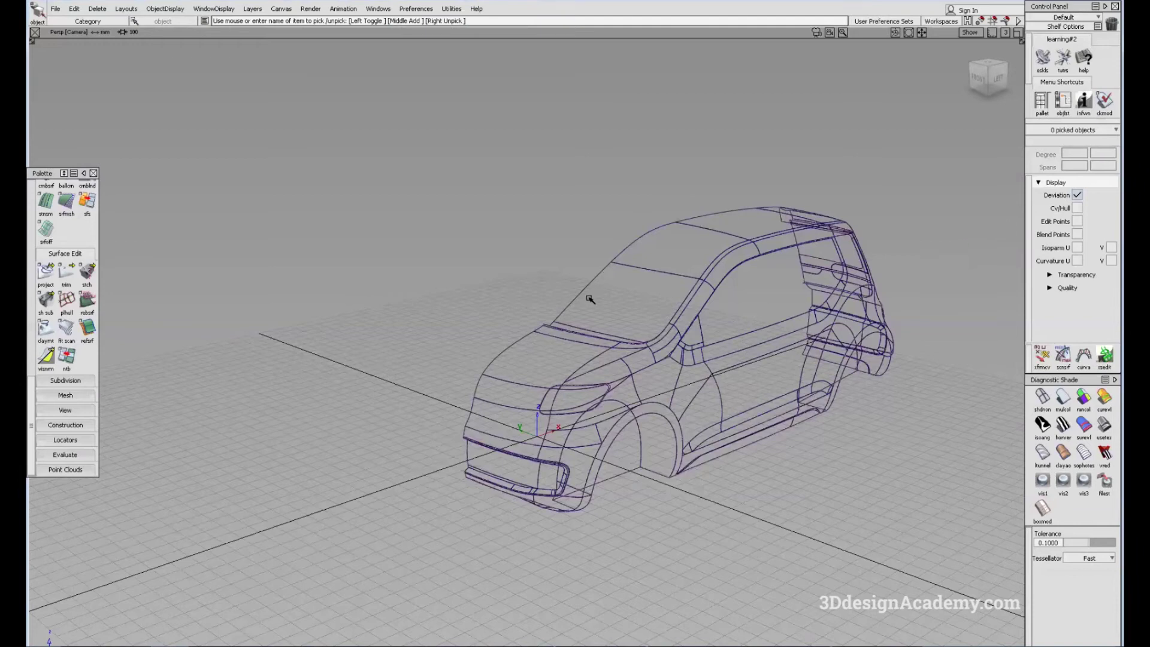
Step: Pick the car's hood surface as a component and show its control vertices and hull
{"action": "left_click", "coordinate": [552, 359], "text": "ctrl+shift"}
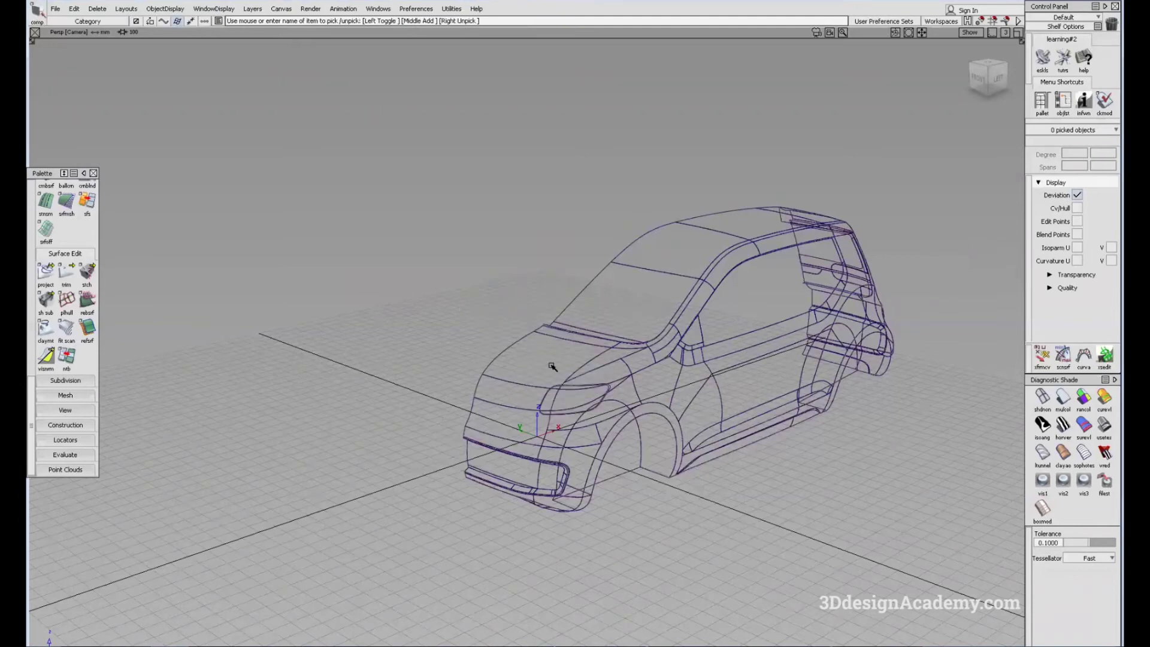
{"action": "left_click", "coordinate": [551, 367]}
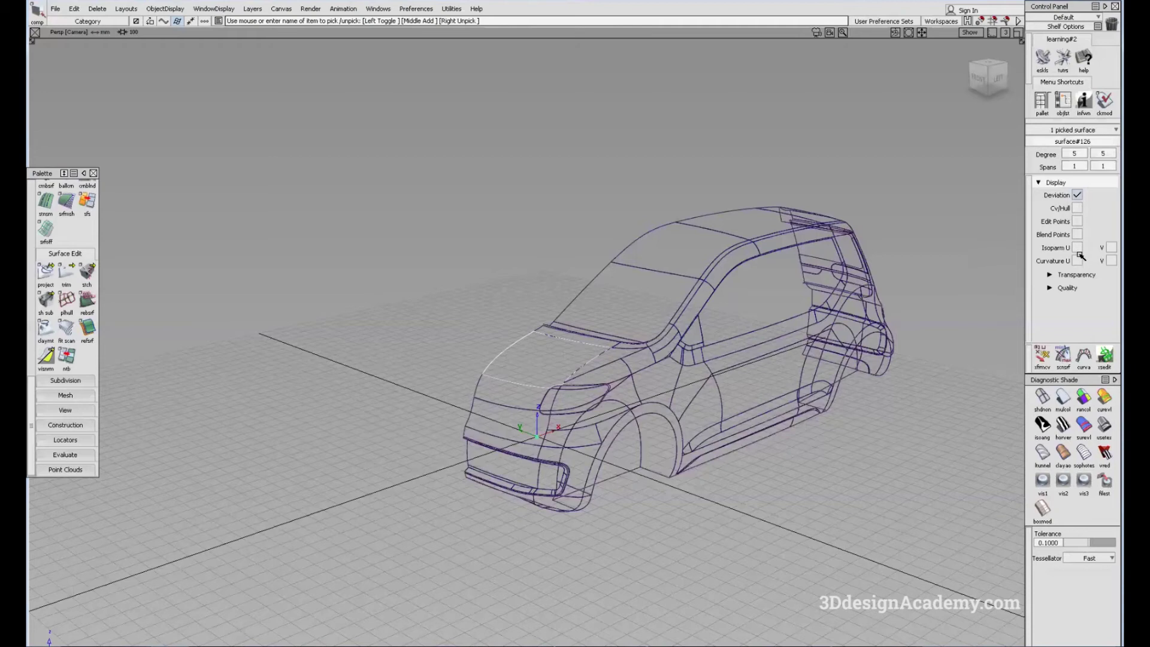
{"action": "left_click", "coordinate": [1078, 209]}
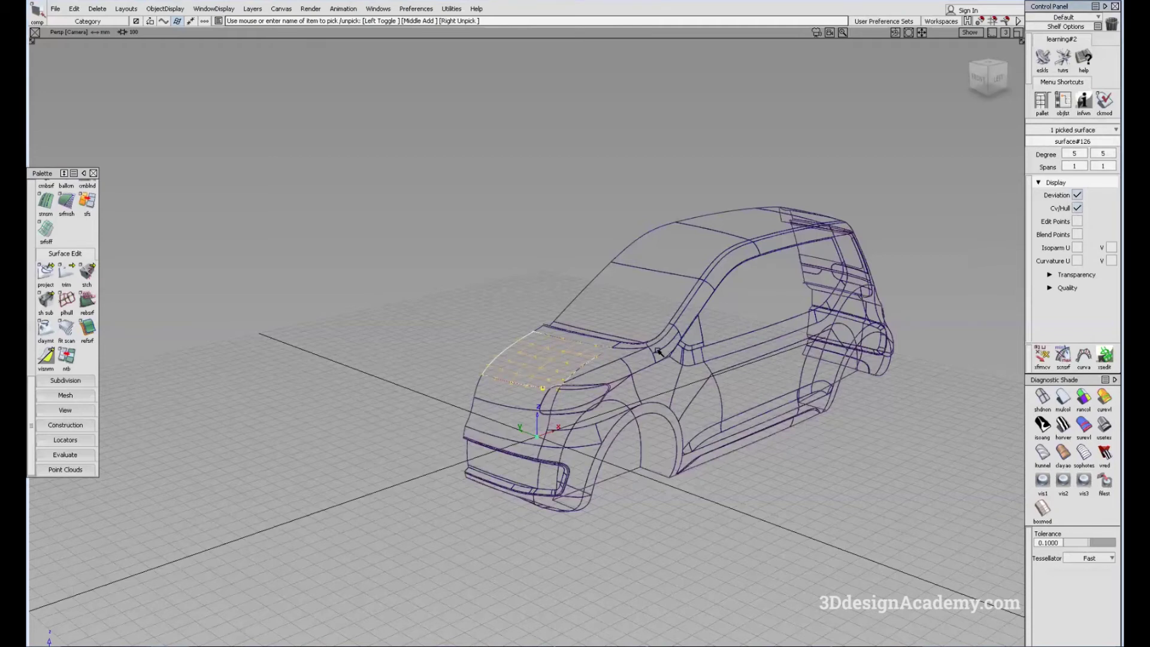
Step: Orbit to the car's side, deselect the hood, and turn on diagnostic shading
{"action": "mouse_move", "coordinate": [590, 366]}
{"action": "left_mouse_down", "text": "alt+shift"}
{"action": "mouse_move", "coordinate": [602, 358]}
{"action": "mouse_move", "coordinate": [586, 363]}
{"action": "left_mouse_up", "text": "alt+shift"}
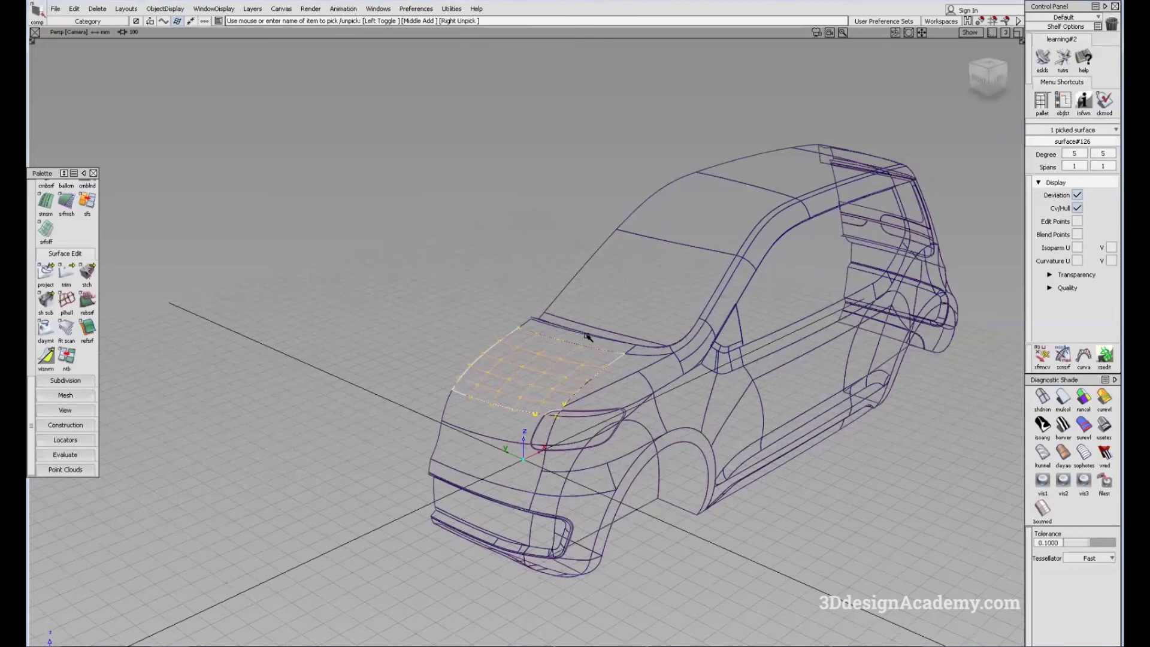
{"action": "left_click_drag", "start_coordinate": [640, 375], "coordinate": [557, 358], "text": "alt+shift"}
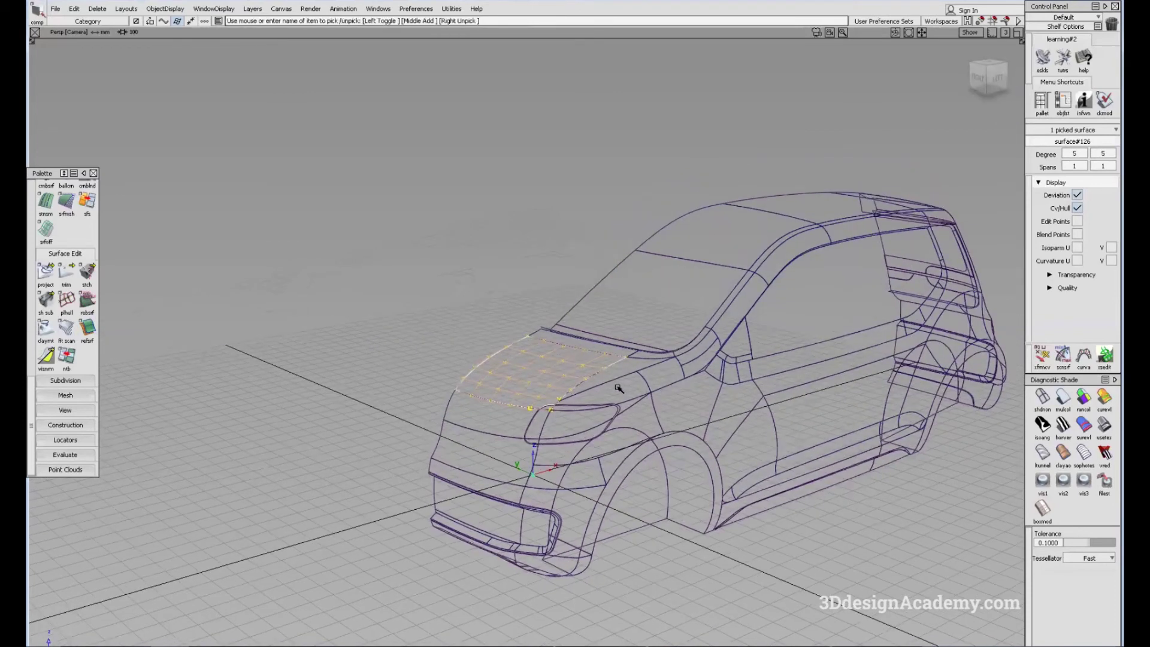
{"action": "left_click_drag", "start_coordinate": [620, 388], "coordinate": [639, 371], "text": "alt+shift"}
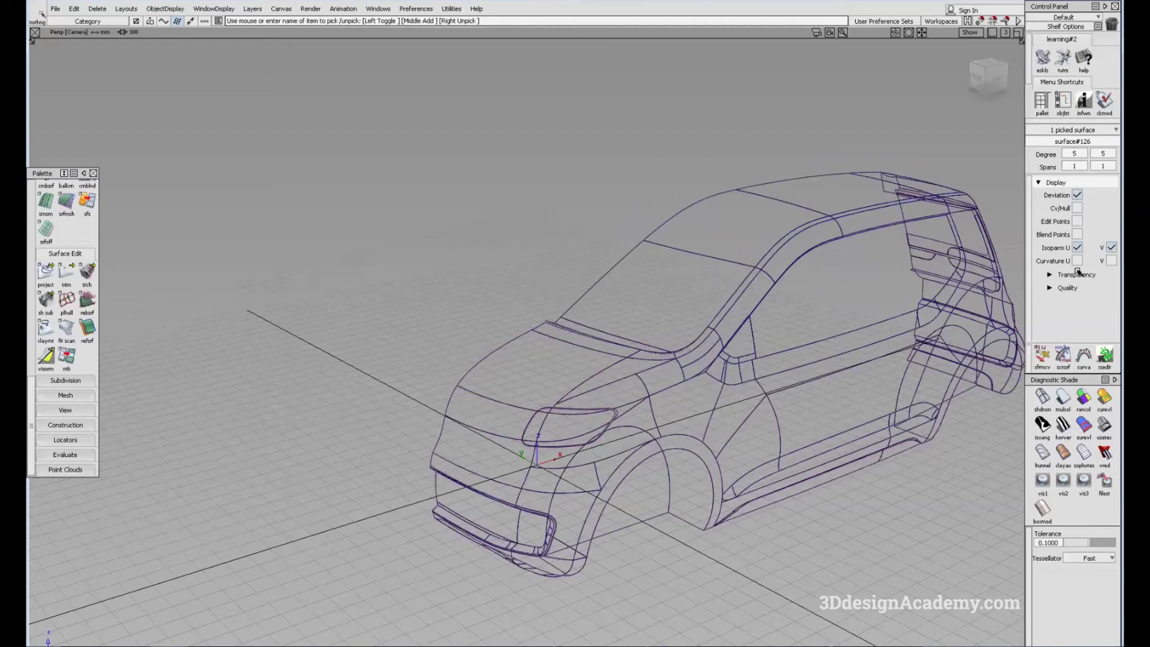
{"action": "left_click", "coordinate": [895, 367]}
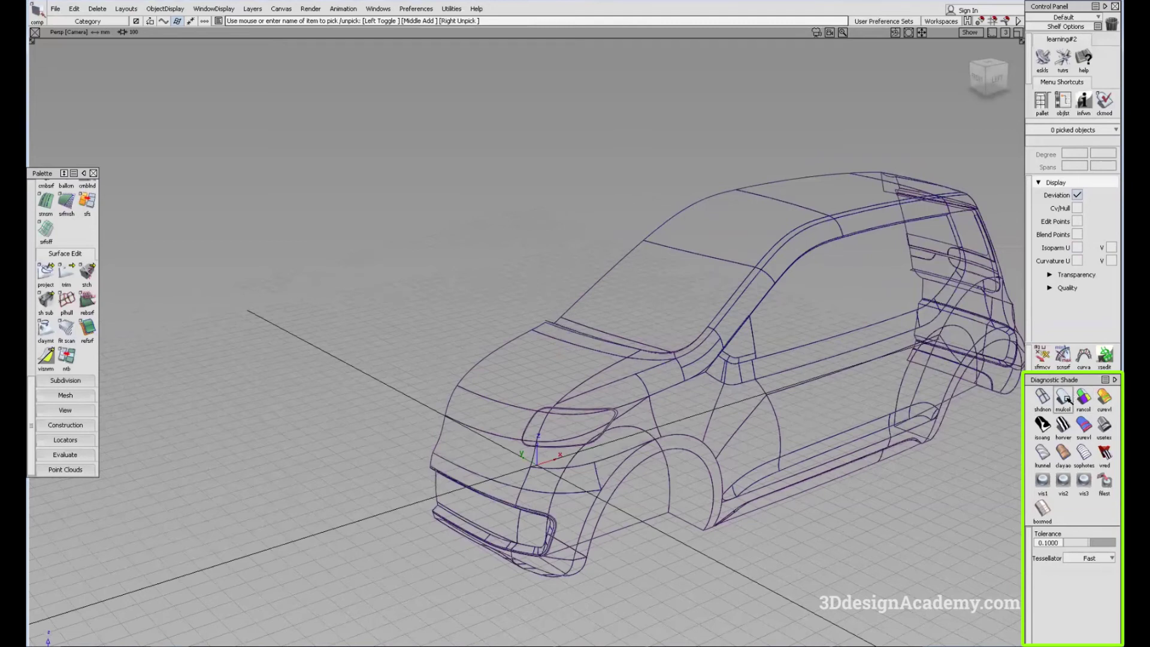
{"action": "left_click", "coordinate": [1065, 398]}
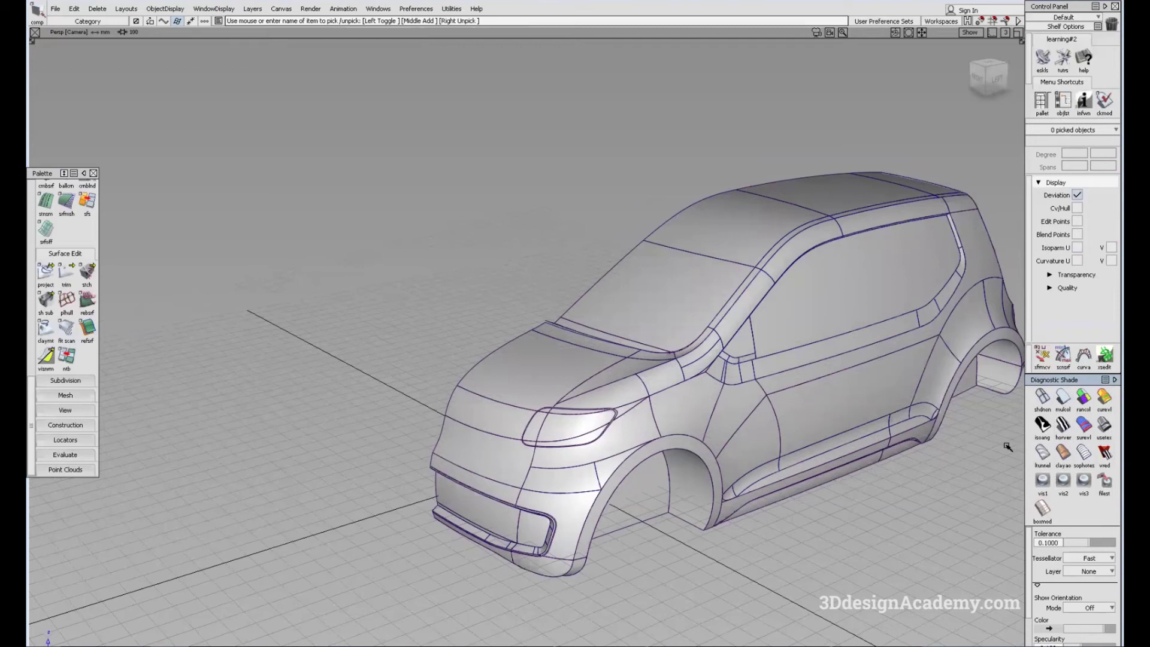
Step: Apply Showroom shading, then Curvature Evaluation colouring, and zoom and tumble toward the roof
{"action": "left_click", "coordinate": [1105, 425]}
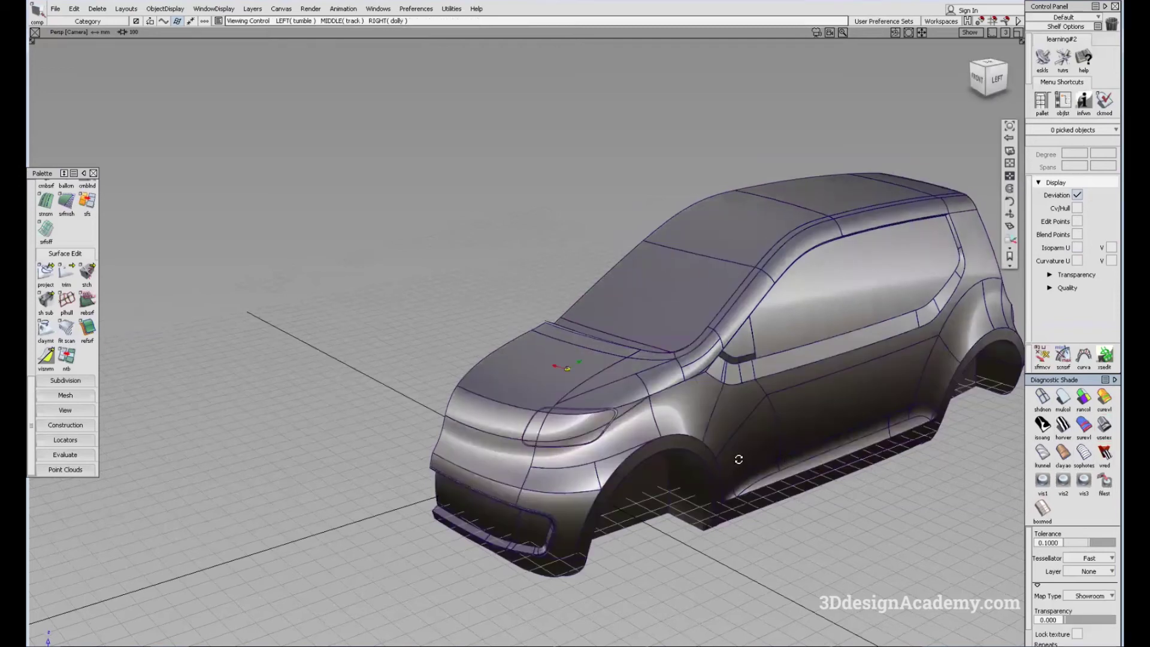
{"action": "left_click", "coordinate": [1105, 397]}
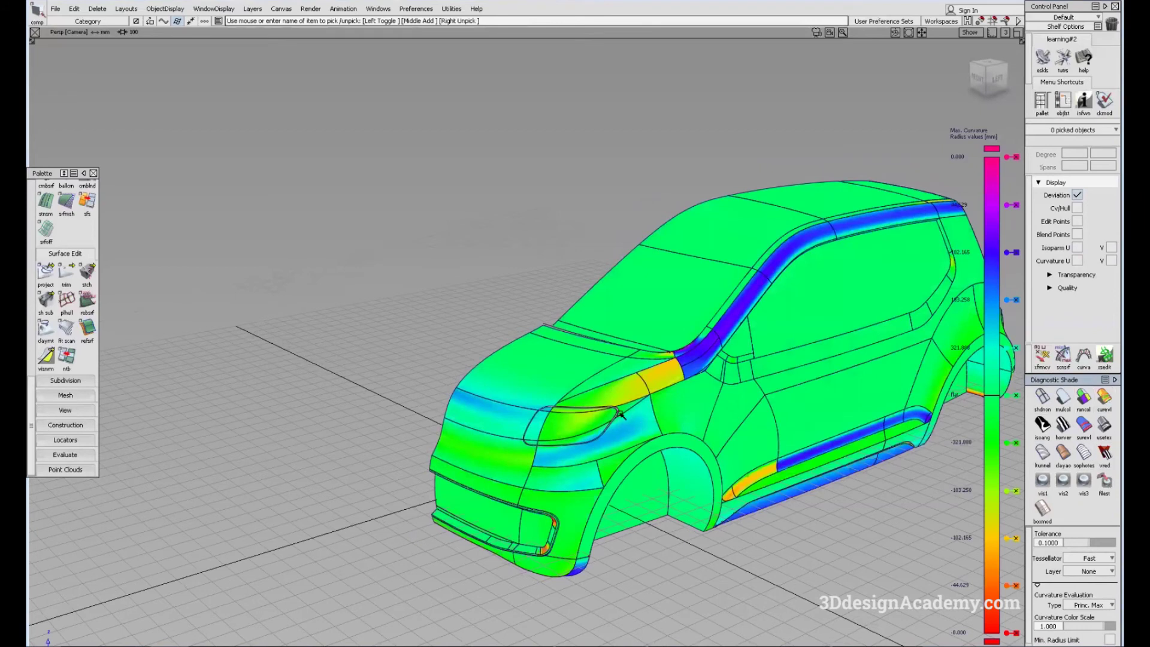
{"action": "scroll", "coordinate": [621, 413], "scroll_direction": "up", "scroll_amount": 3}
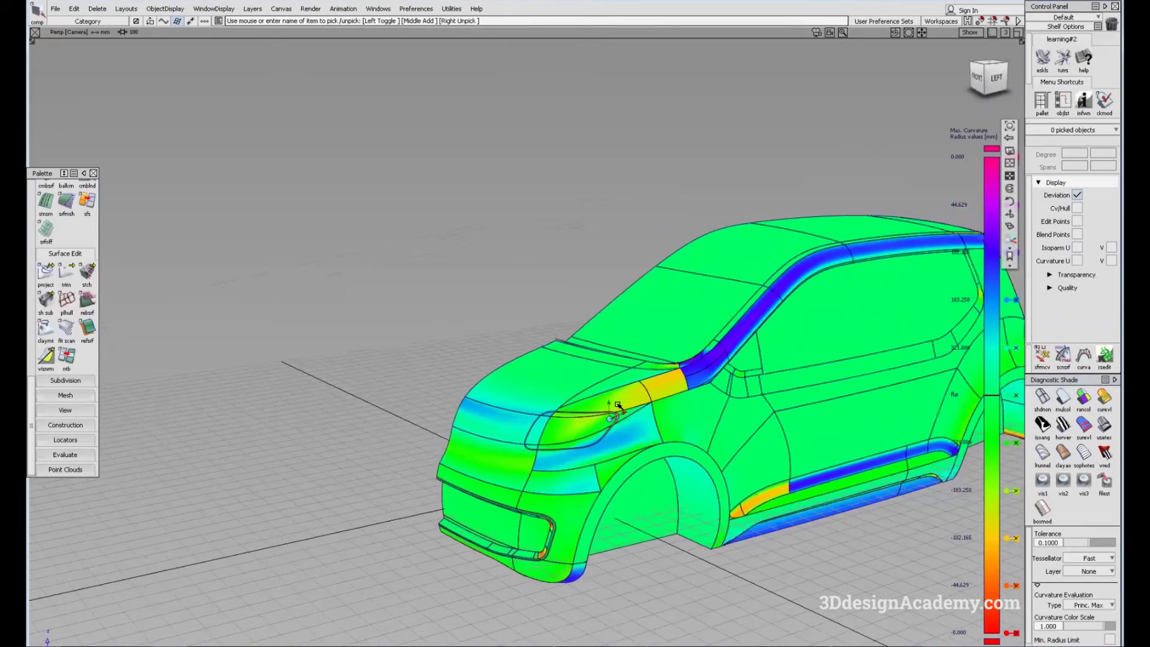
{"action": "key", "text": "shift+alt"}
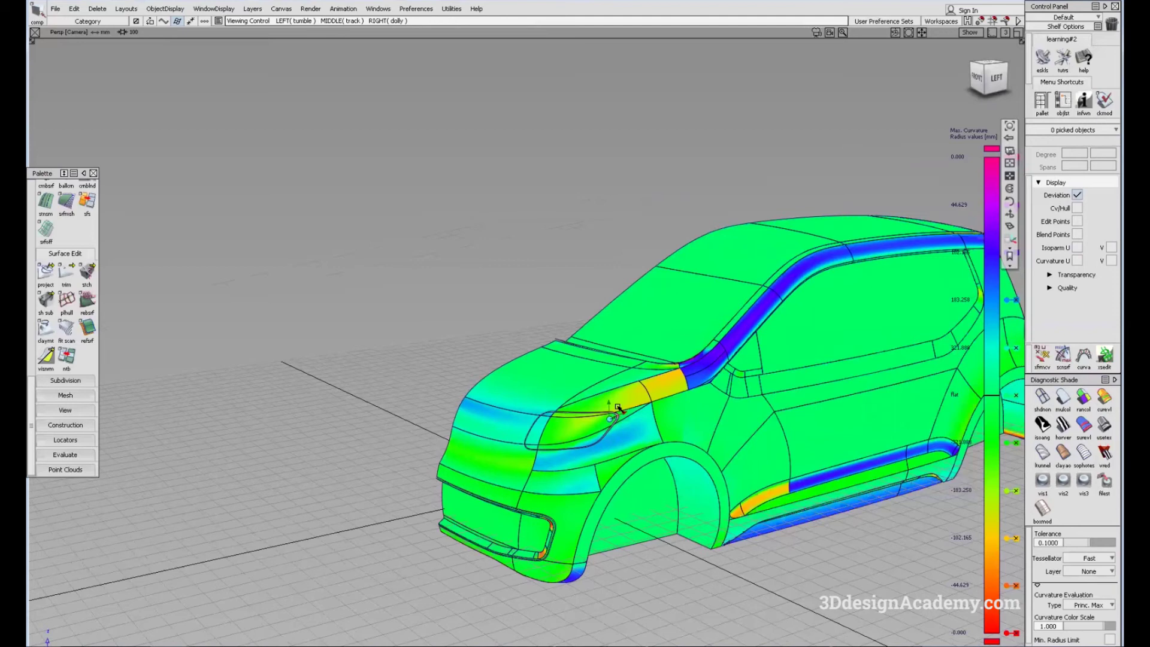
{"action": "left_click_drag", "start_coordinate": [617, 407], "coordinate": [637, 379], "text": "alt+shift"}
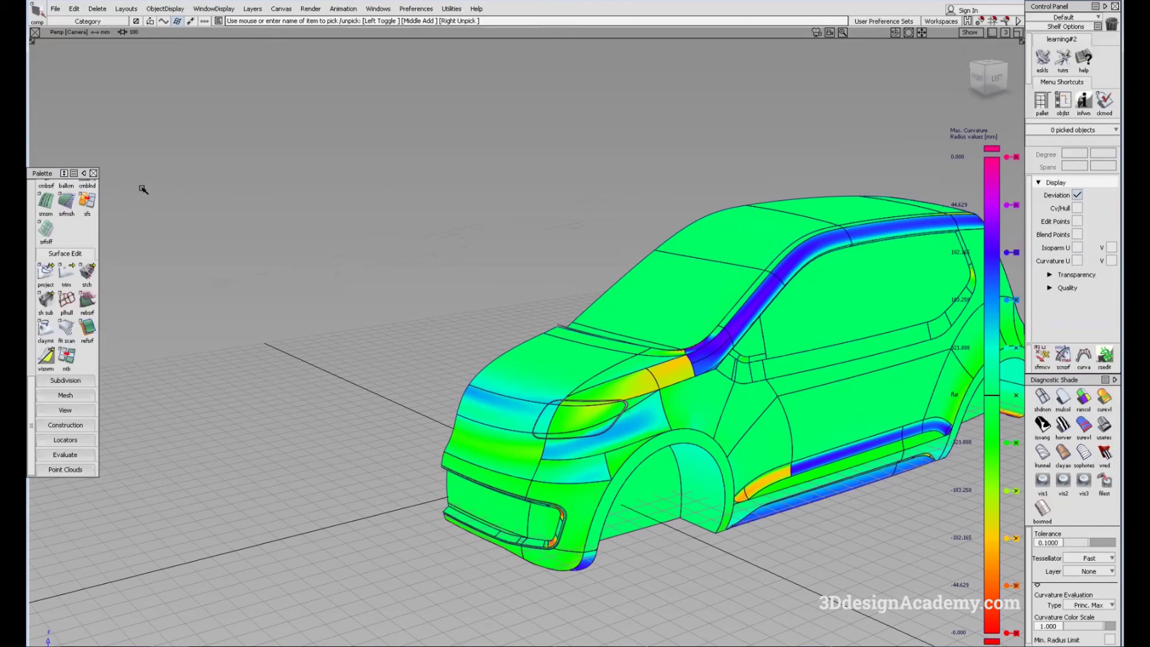
{"action": "left_click", "coordinate": [94, 173]}
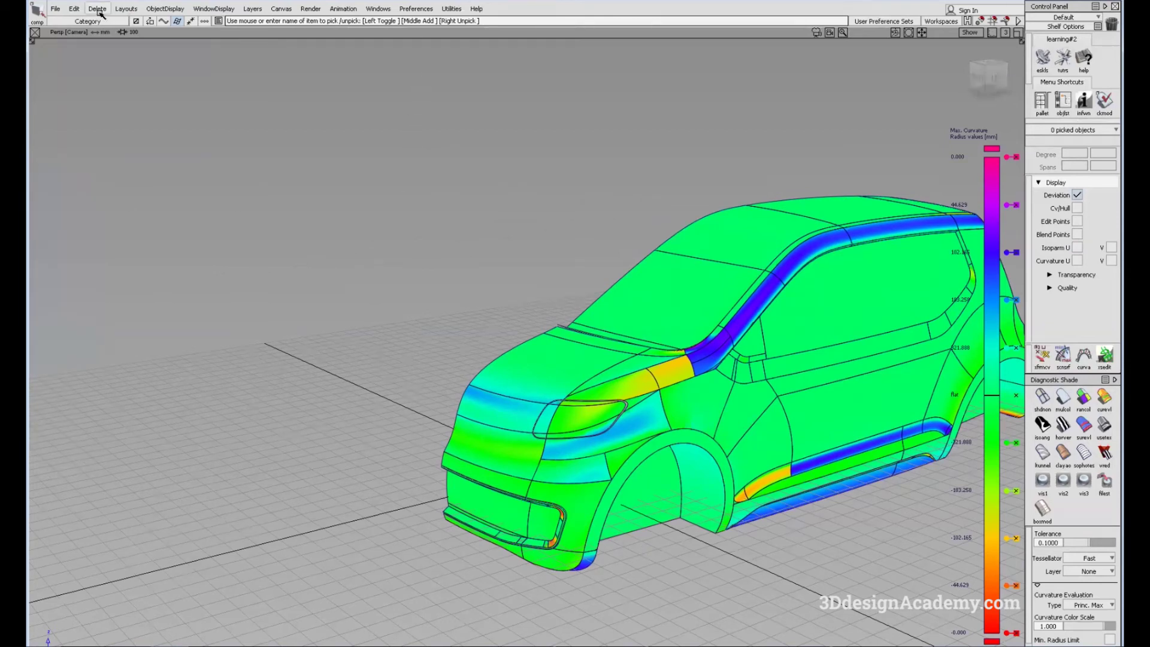
{"action": "left_click", "coordinate": [420, 9]}
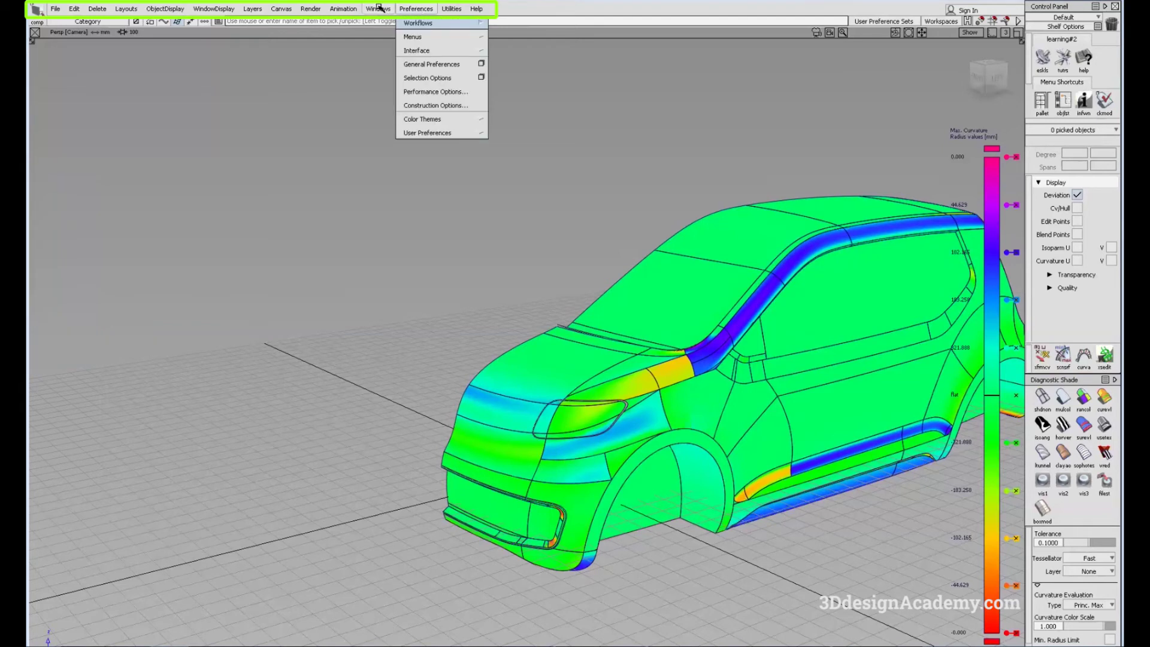
{"action": "left_click", "coordinate": [382, 9]}
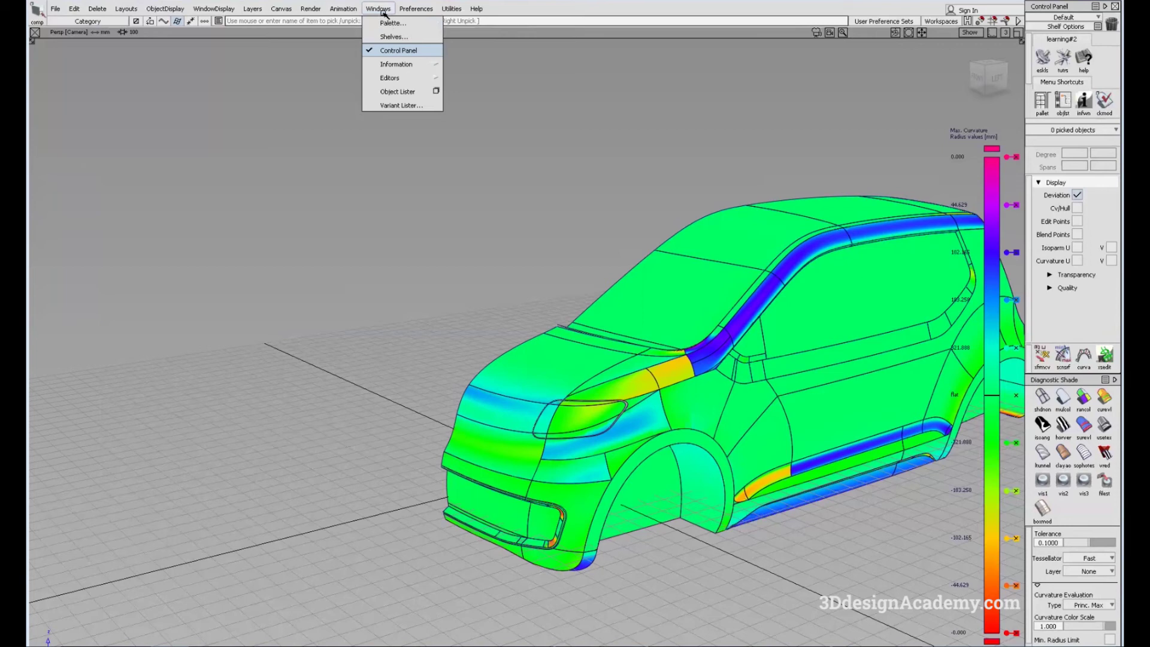
{"action": "left_click", "coordinate": [389, 23]}
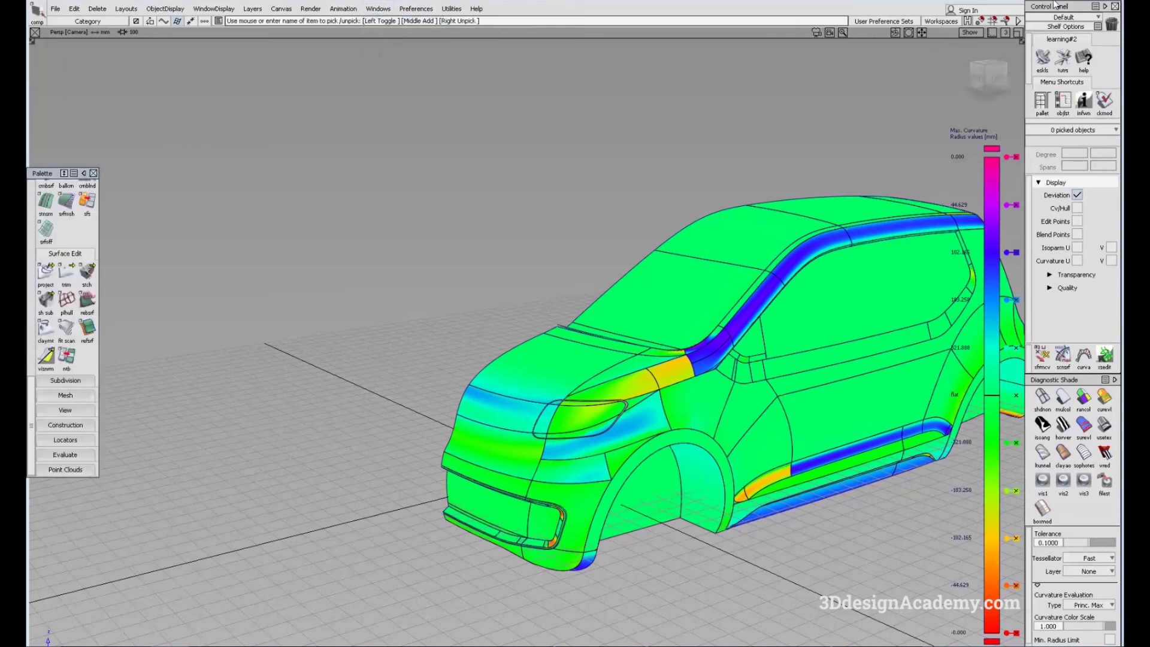
{"action": "left_click", "coordinate": [1114, 7]}
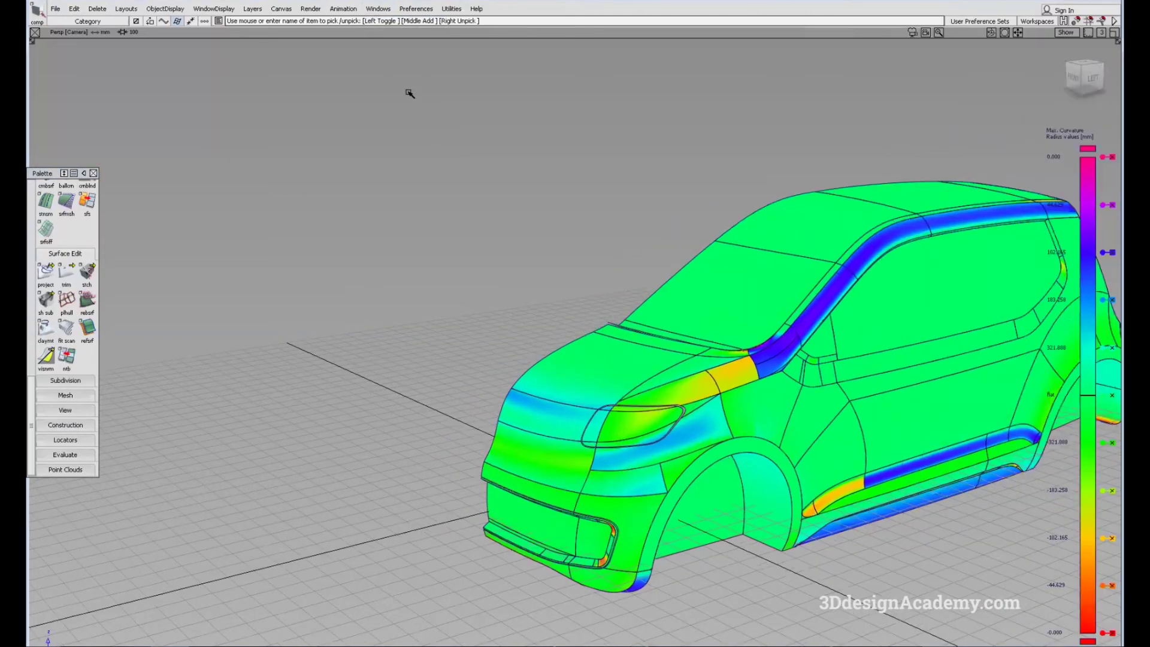
{"action": "left_click", "coordinate": [378, 8]}
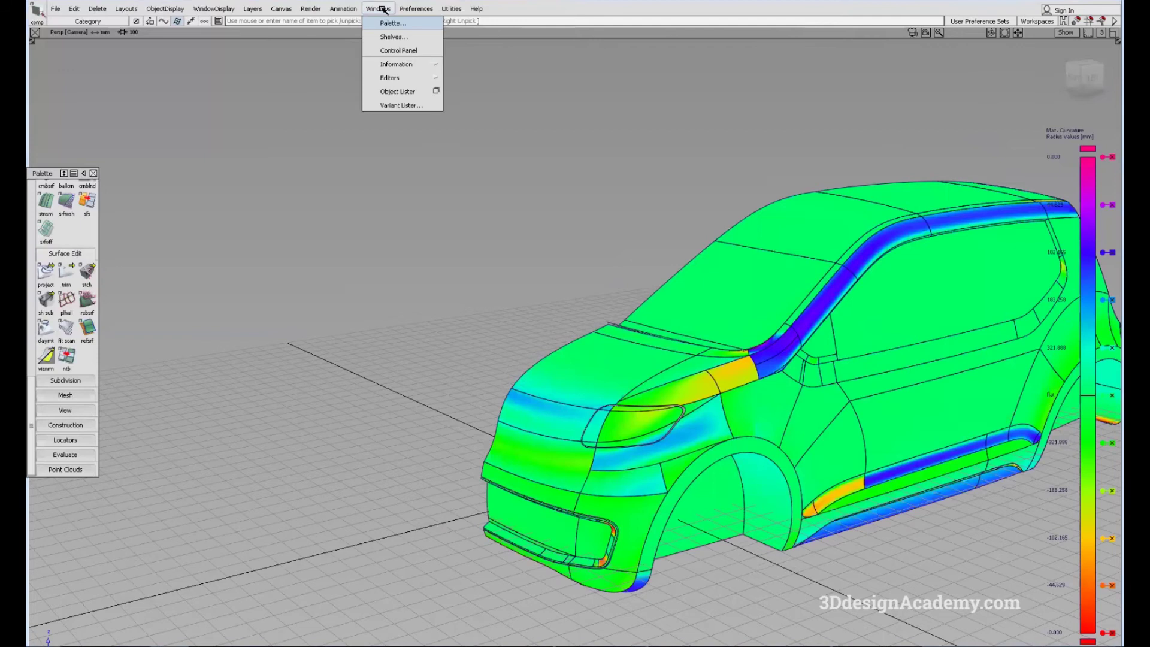
{"action": "left_click", "coordinate": [398, 51]}
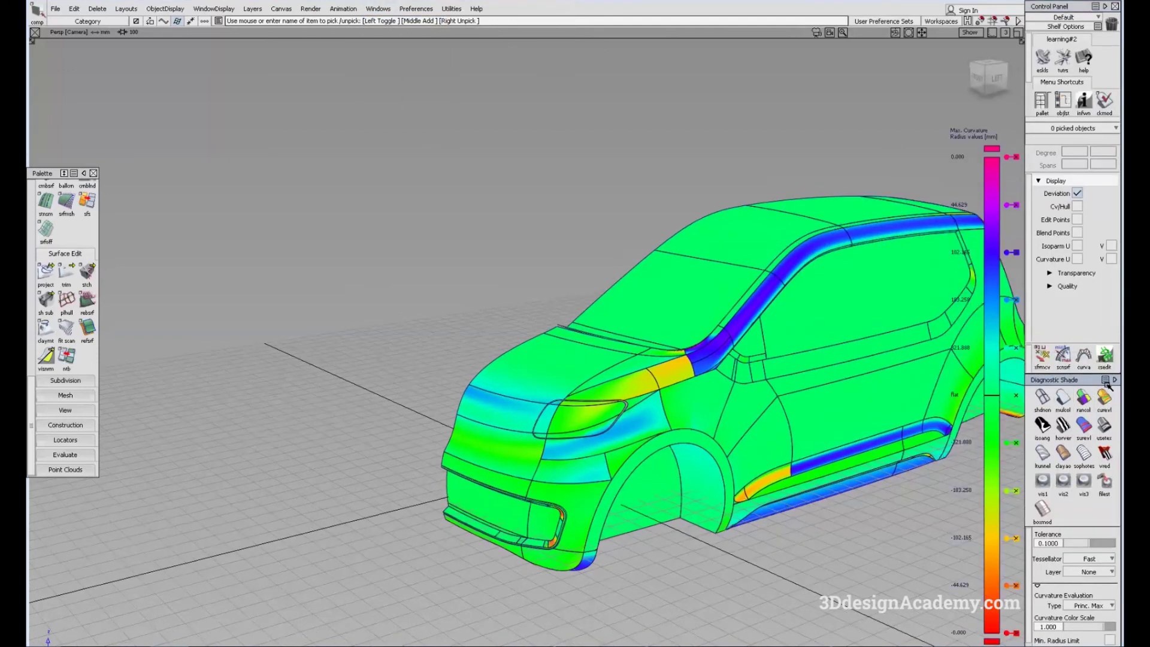
Step: Tear off and close Diagnostic Shade, reopen it via ObjectDisplay > Diagnostic Shading, and redock it
{"action": "left_click_drag", "start_coordinate": [1089, 383], "coordinate": [915, 324]}
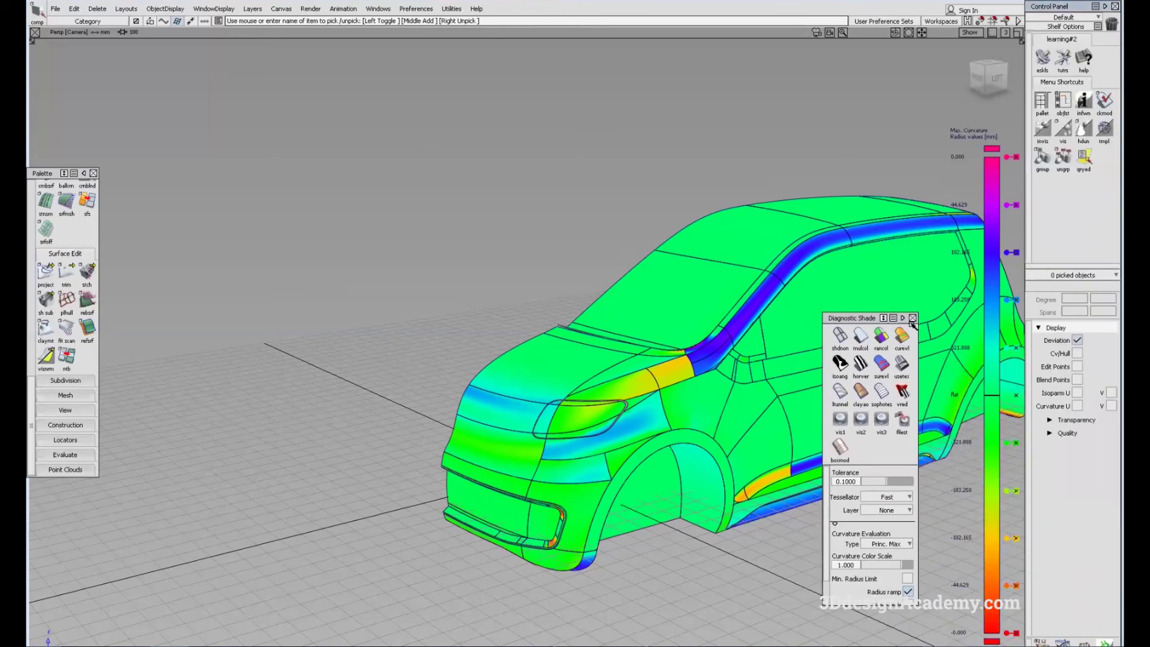
{"action": "left_click", "coordinate": [913, 318]}
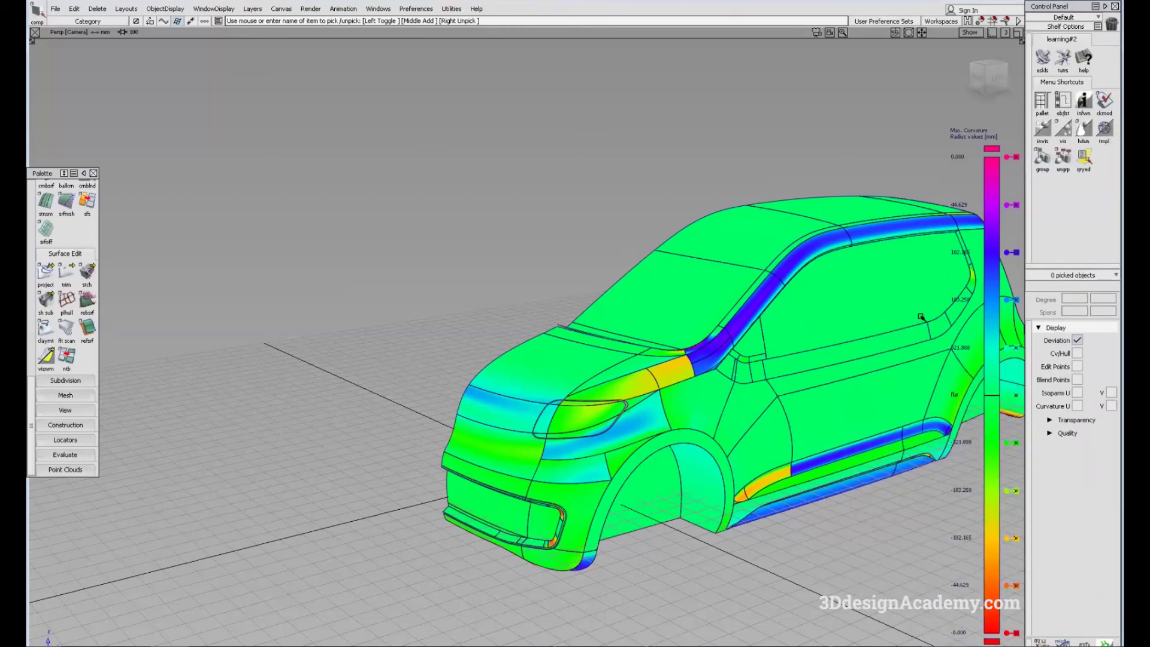
{"action": "left_click", "coordinate": [223, 10]}
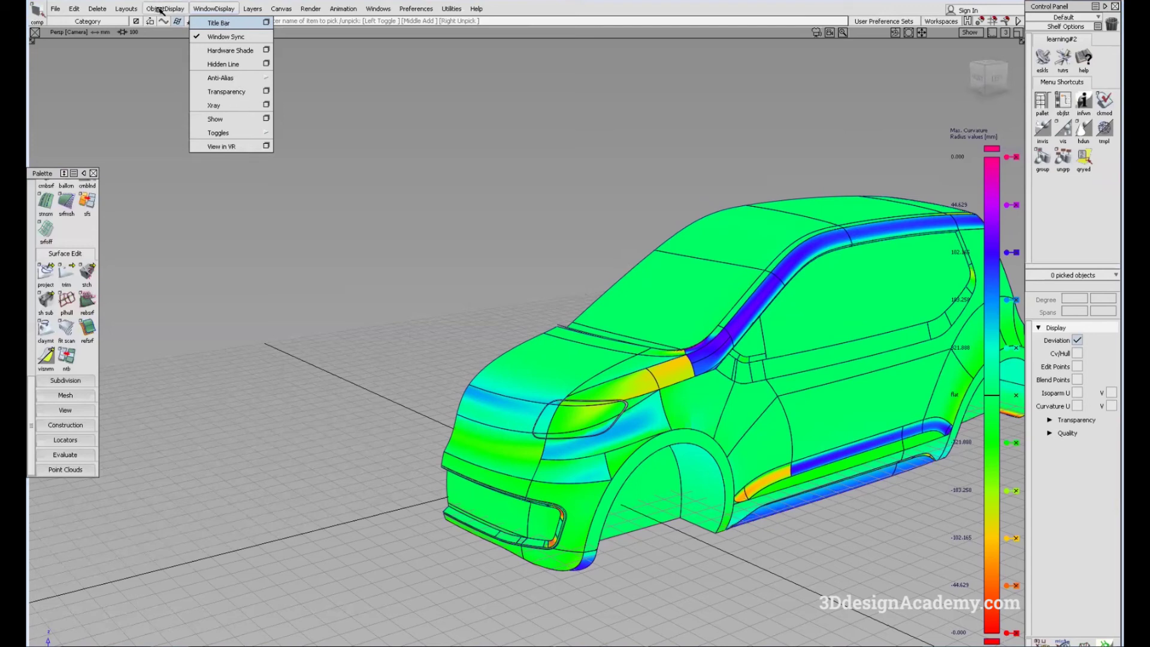
{"action": "mouse_move", "coordinate": [163, 10]}
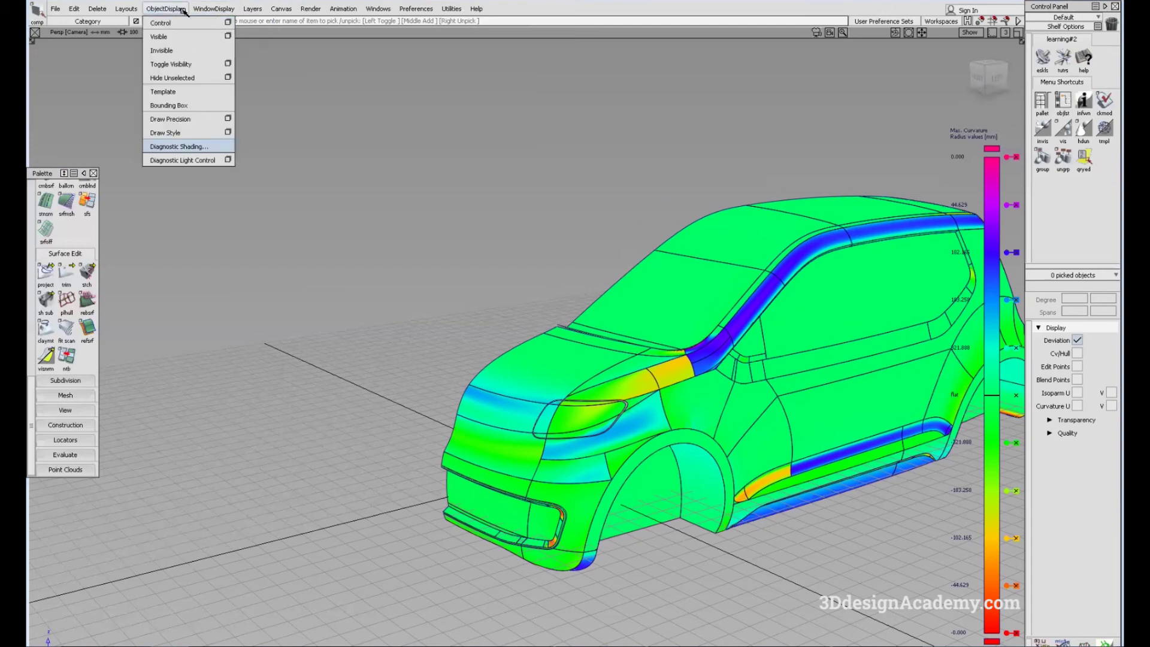
{"action": "left_click", "coordinate": [180, 147]}
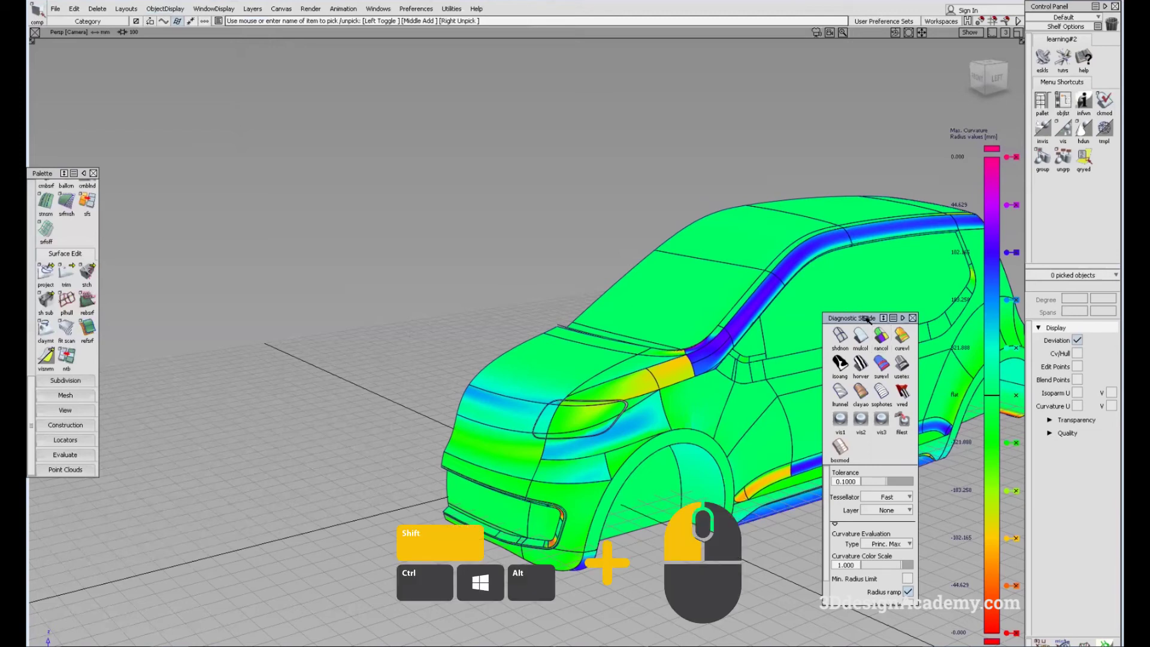
{"action": "left_click_drag", "start_coordinate": [868, 319], "coordinate": [1072, 352], "text": "shift"}
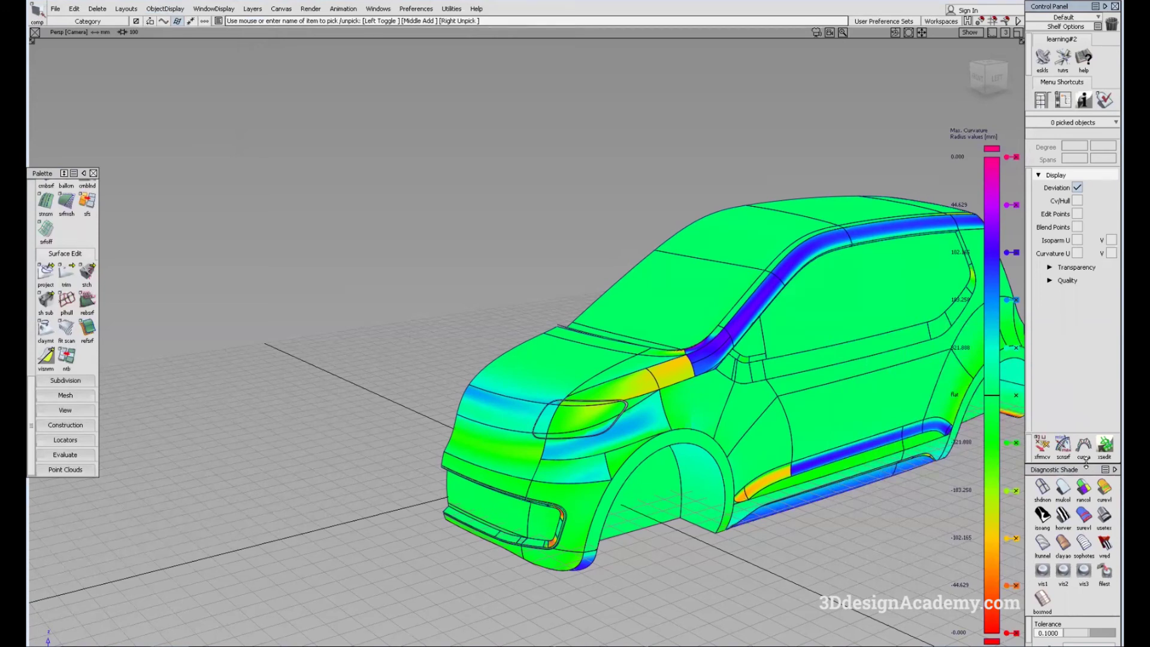
{"action": "left_click_drag", "start_coordinate": [1087, 463], "coordinate": [1088, 339]}
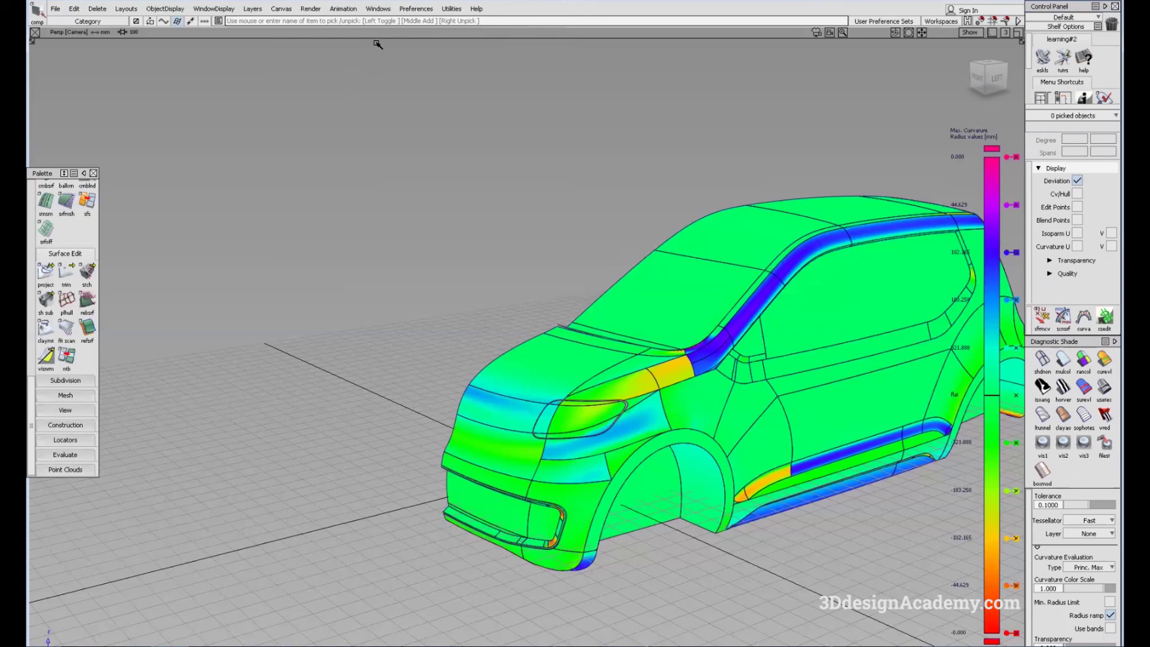
Step: Show the layer bar with DefaultLayer above the viewport via Layers > Toggle Layer Bar
{"action": "left_click", "coordinate": [252, 9]}
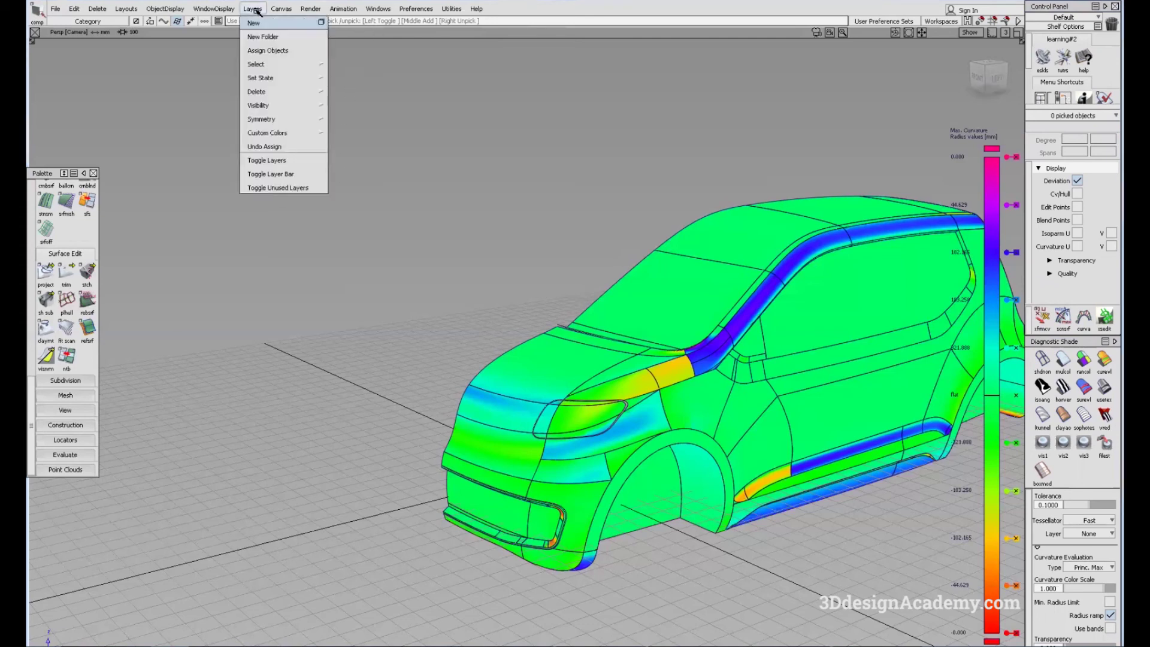
{"action": "left_click", "coordinate": [276, 175]}
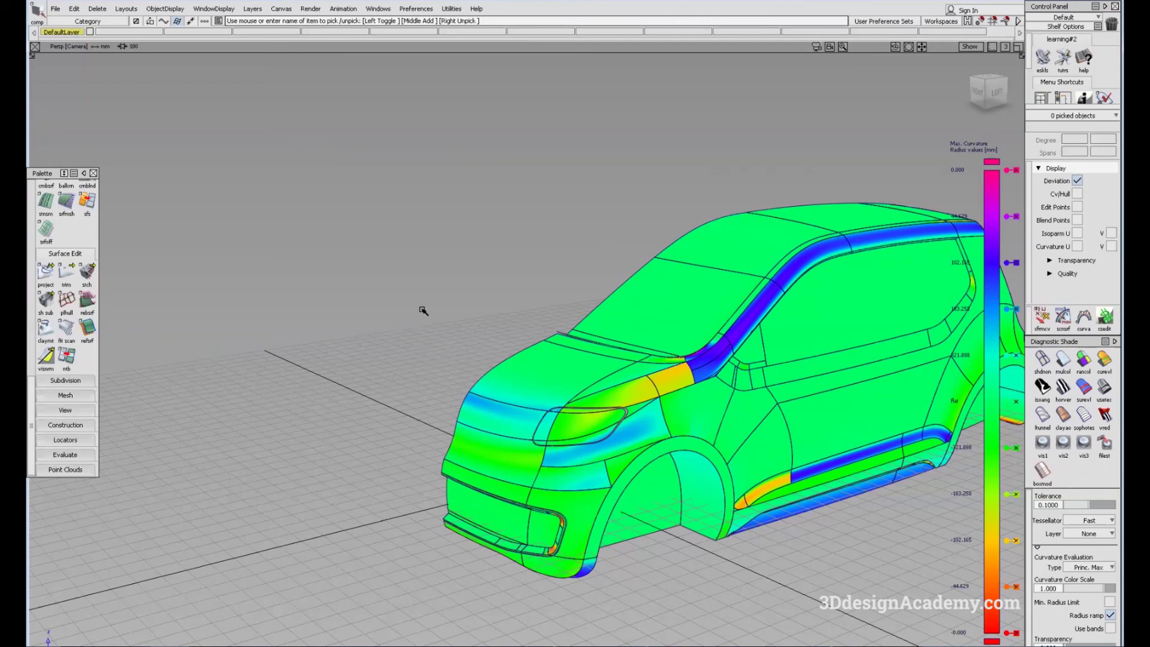
Step: Bring up the Shift+Ctrl marking menus in turn: selection, transform, then display commands like Shade(Quality) and Toggle Grid
{"action": "left_click_drag", "start_coordinate": [437, 328], "coordinate": [434, 318], "text": "ctrl+shift"}
{"action": "left_click_drag", "start_coordinate": [373, 290], "coordinate": [374, 288], "text": "ctrl+shift"}
{"action": "middle_click_drag", "start_coordinate": [375, 287], "coordinate": [377, 287], "text": "ctrl+shift"}
{"action": "mouse_move", "coordinate": [381, 281]}
{"action": "right_mouse_down", "text": "ctrl+shift"}
{"action": "mouse_move", "coordinate": [381, 271]}
{"action": "mouse_move", "coordinate": [401, 305]}
{"action": "mouse_move", "coordinate": [380, 281]}
{"action": "right_mouse_up", "text": "ctrl+shift"}
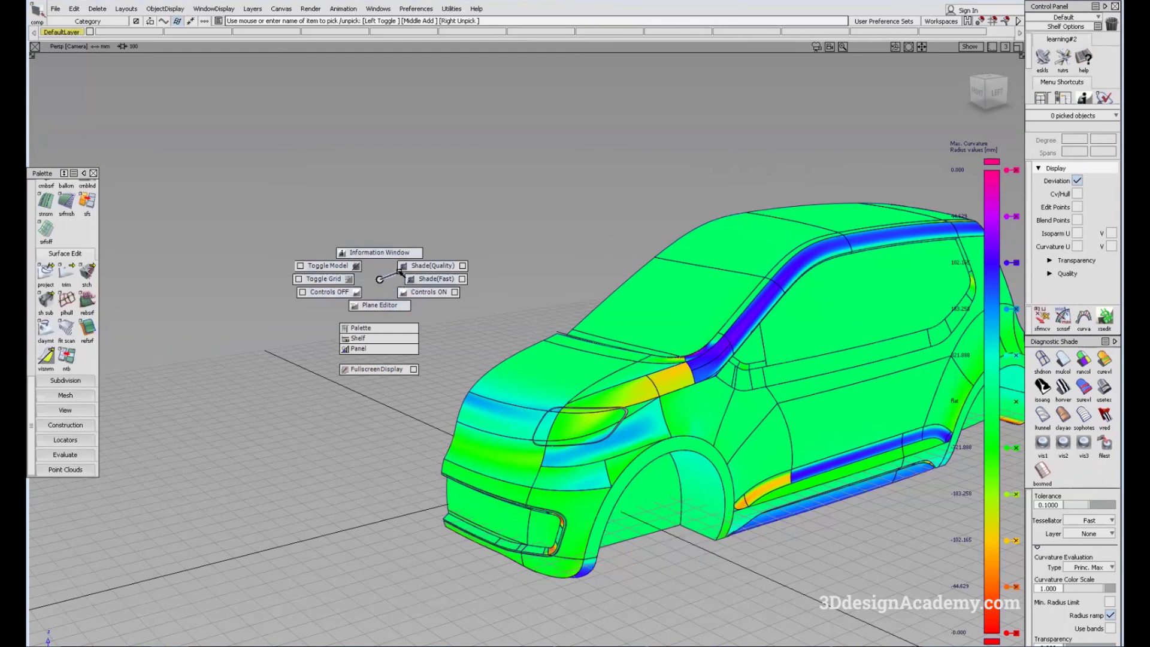